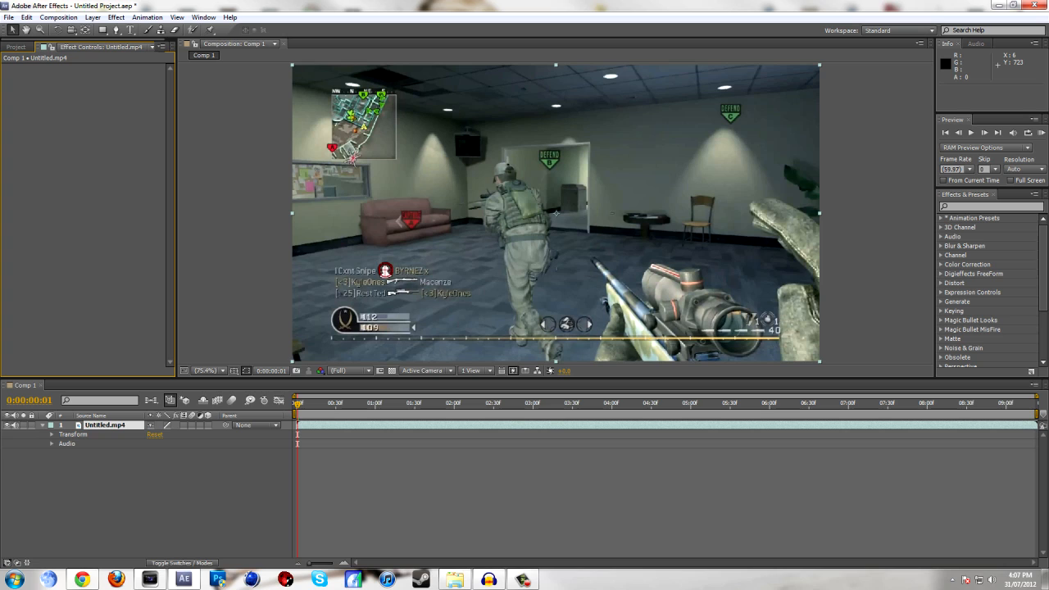
Step: Play back the Untitled.mp4 gameplay clip from its start to preview the footage
{"action": "key", "text": "space"}
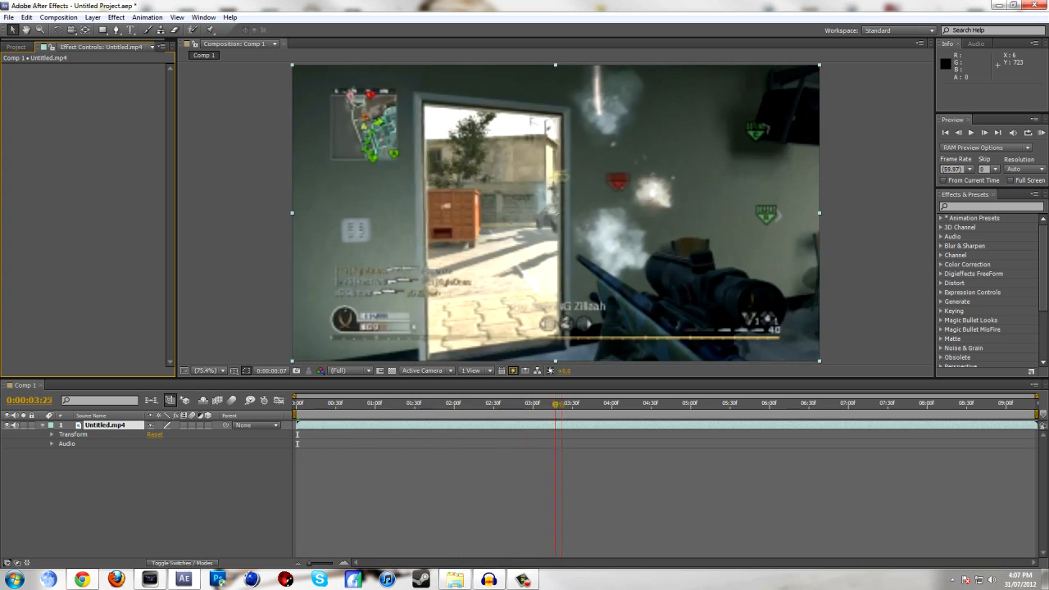
{"action": "left_click_drag", "start_coordinate": [627, 404], "coordinate": [295, 404]}
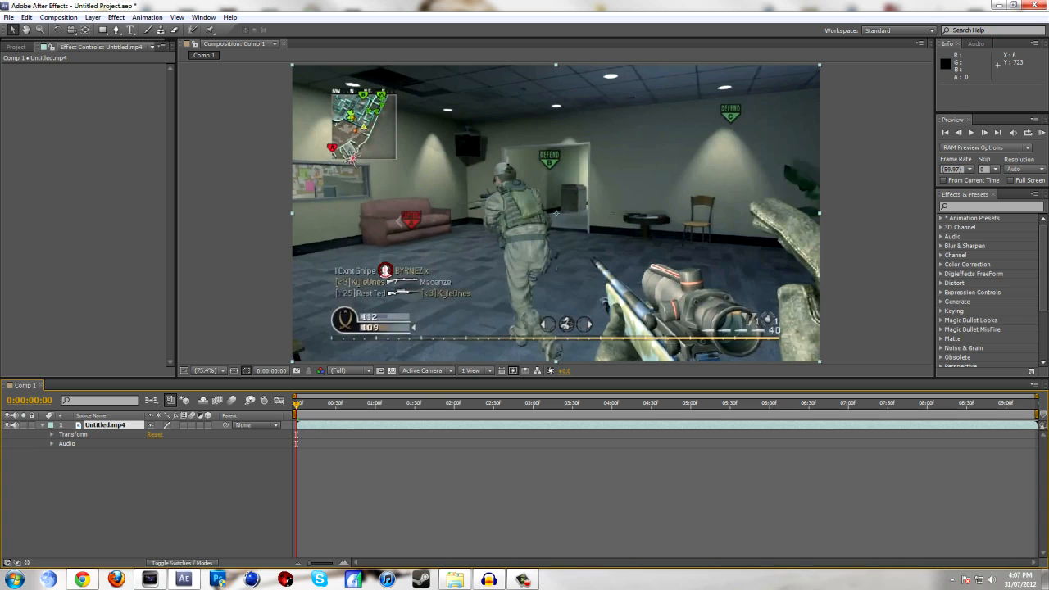
{"action": "key", "text": "space"}
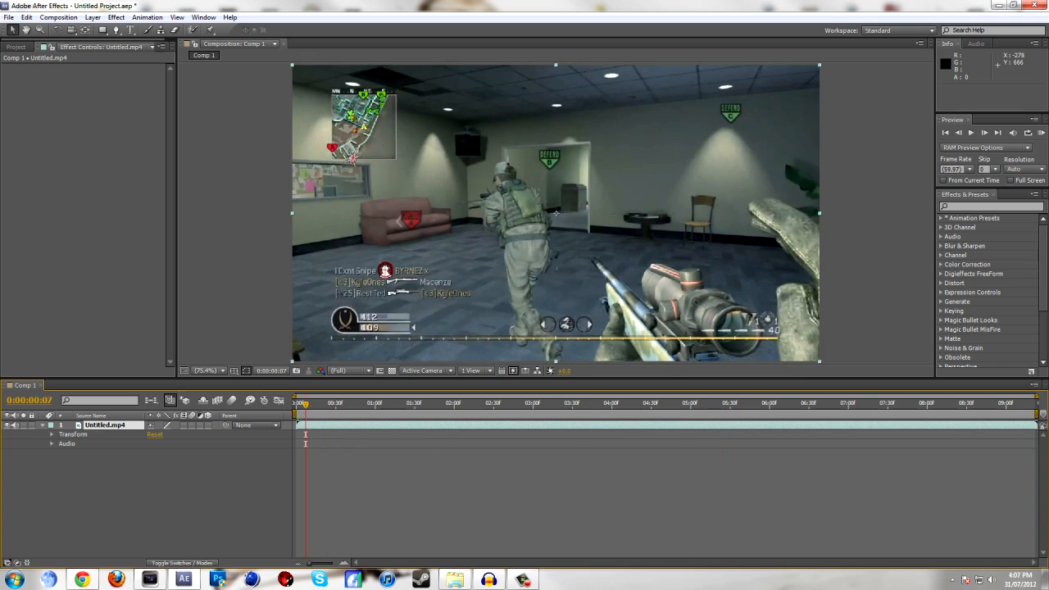
Step: Apply the Video Copilot Optical Flares effect to the Untitled.mp4 layer and move the flare to about 426, 245
{"action": "left_click", "coordinate": [16, 47]}
{"action": "left_click", "coordinate": [105, 426]}
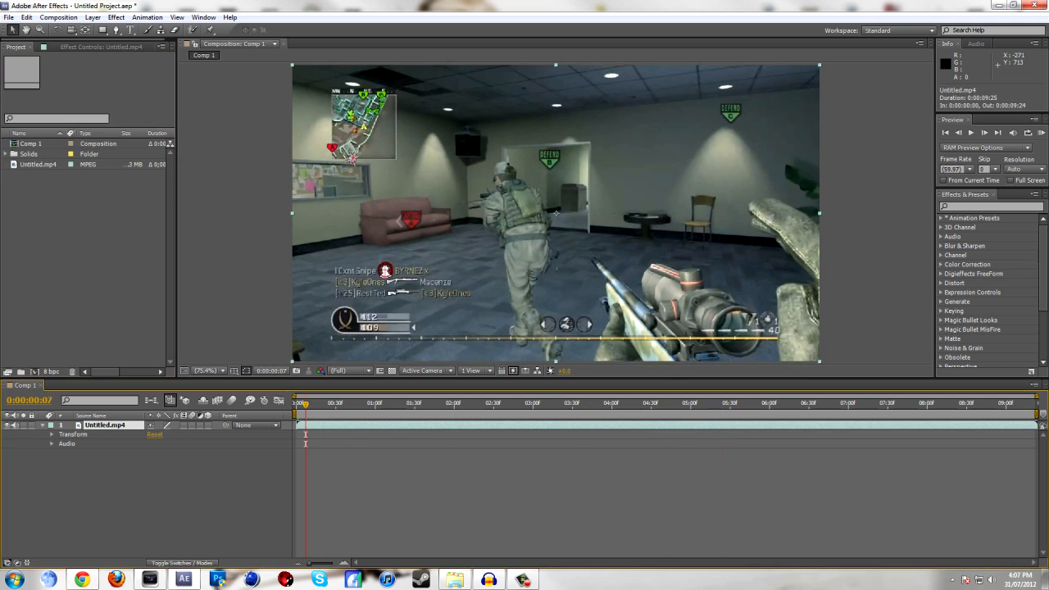
{"action": "left_click", "coordinate": [116, 17]}
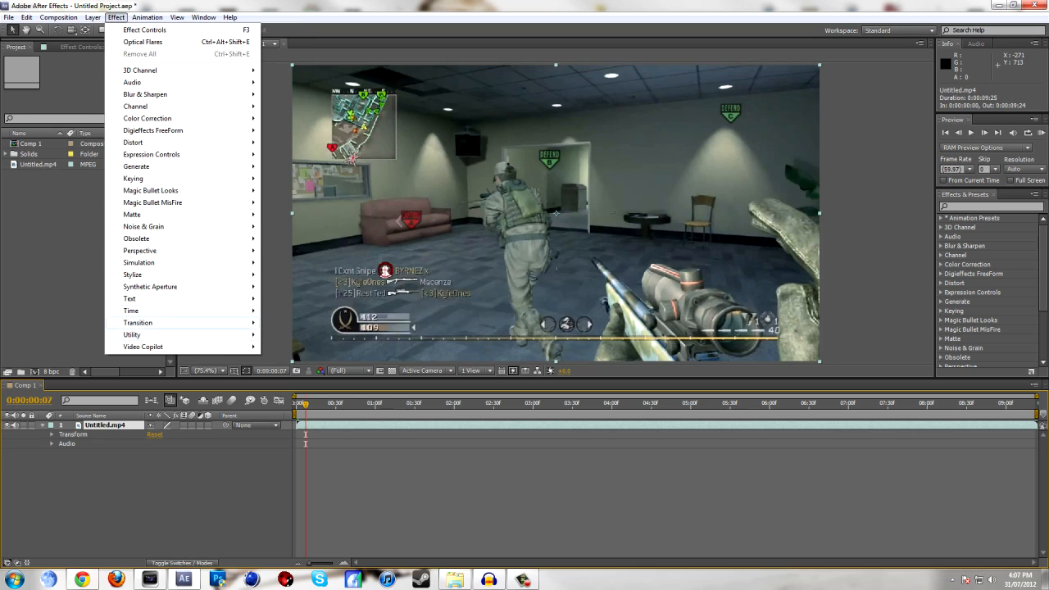
{"action": "mouse_move", "coordinate": [143, 346]}
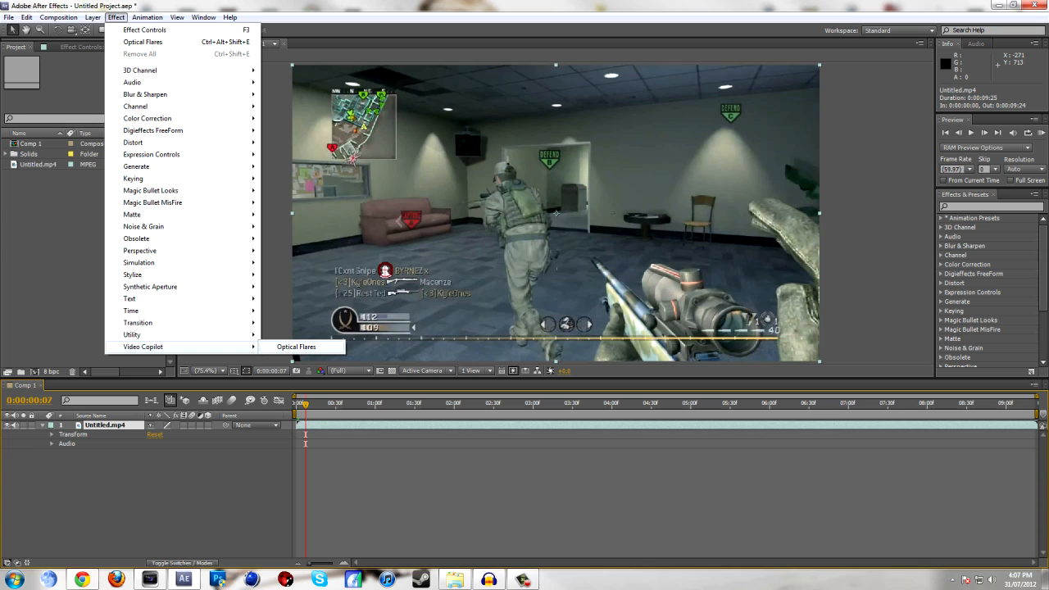
{"action": "left_click", "coordinate": [296, 347]}
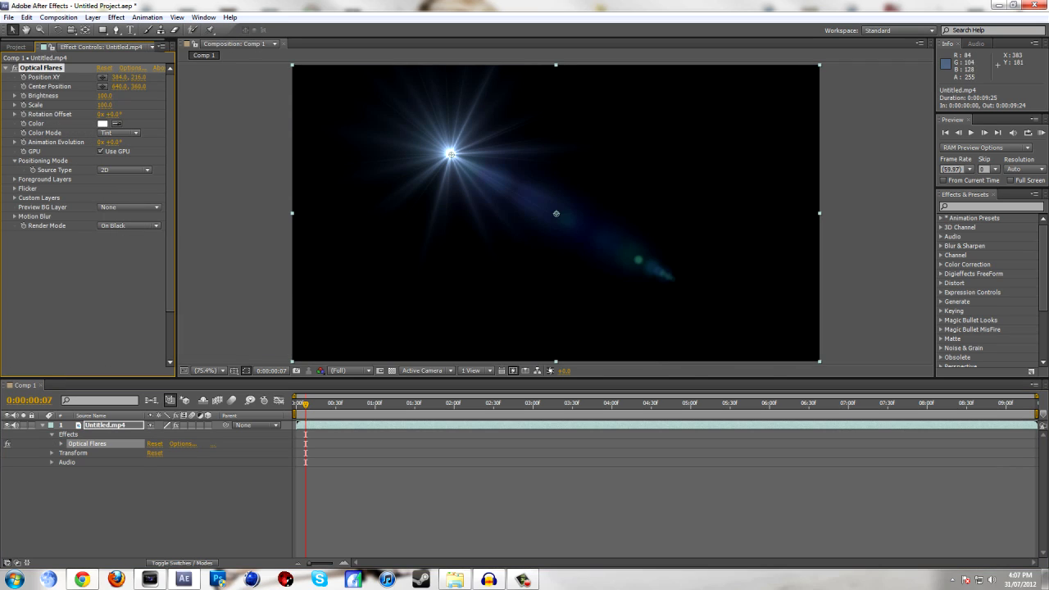
{"action": "left_click_drag", "start_coordinate": [450, 153], "coordinate": [468, 166]}
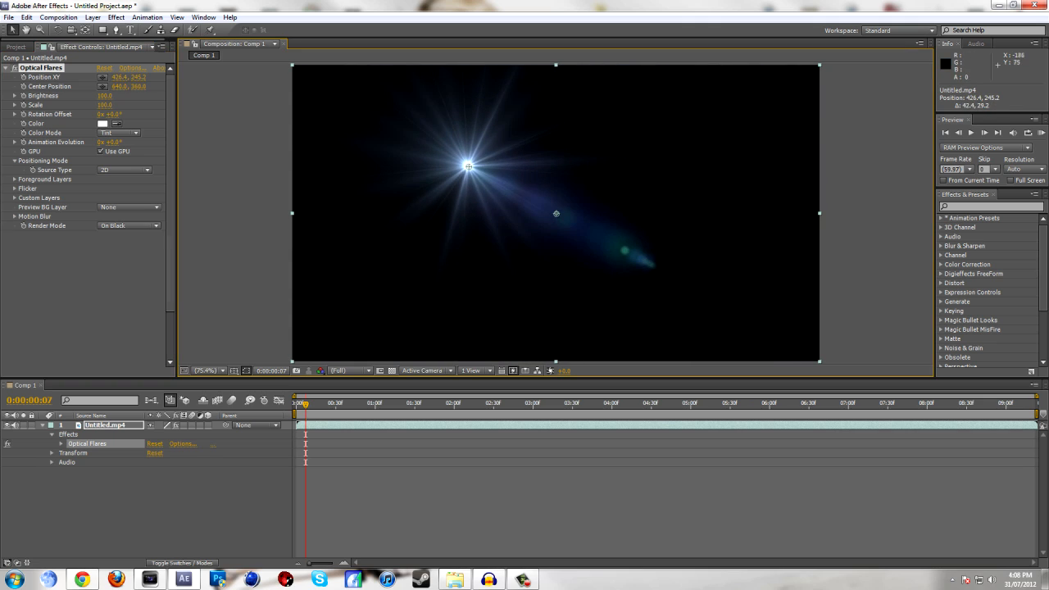
Step: Remove every default element from the flare stack in the Optical Flares options and show the basic lens objects
{"action": "left_click", "coordinate": [132, 68]}
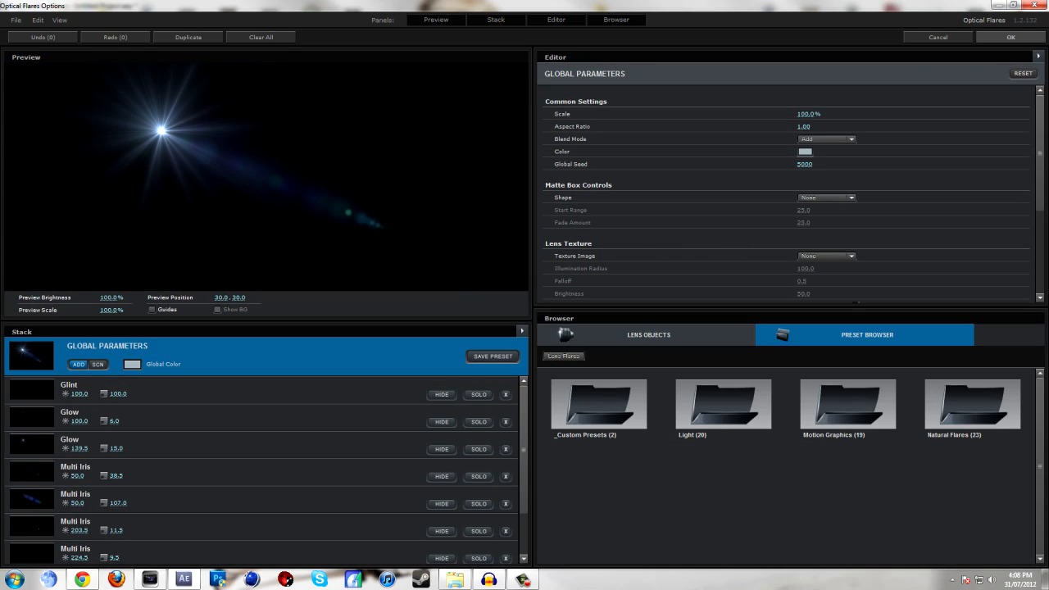
{"action": "left_click", "coordinate": [506, 394]}
{"action": "left_click", "coordinate": [505, 394]}
{"action": "left_click", "coordinate": [506, 395]}
{"action": "left_click", "coordinate": [505, 394]}
{"action": "left_click", "coordinate": [506, 394]}
{"action": "left_click", "coordinate": [505, 394]}
{"action": "left_click", "coordinate": [505, 394]}
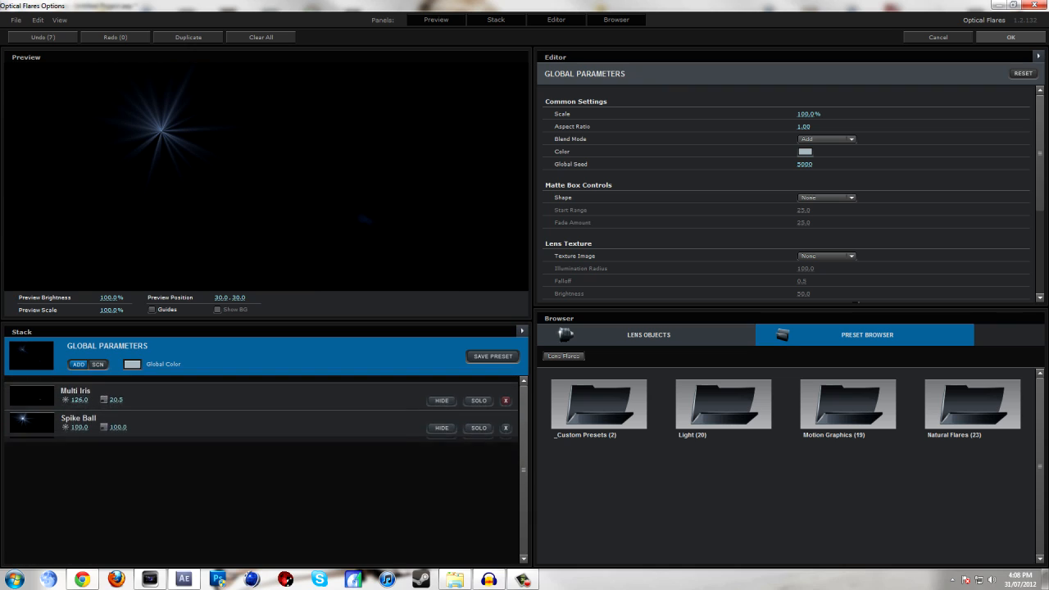
{"action": "left_click", "coordinate": [506, 399]}
{"action": "left_click", "coordinate": [505, 400]}
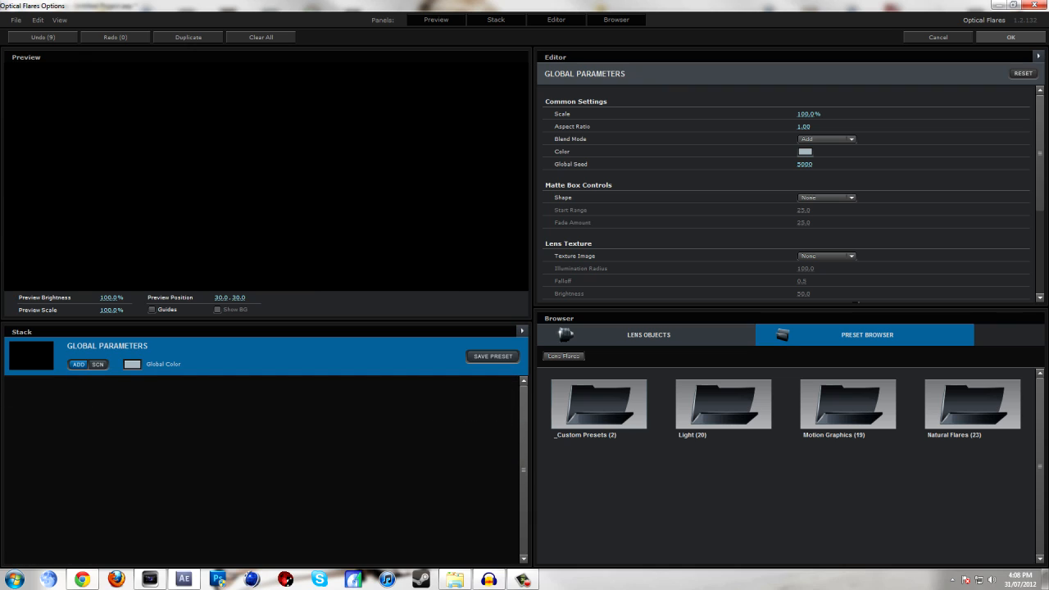
{"action": "left_click", "coordinate": [648, 335]}
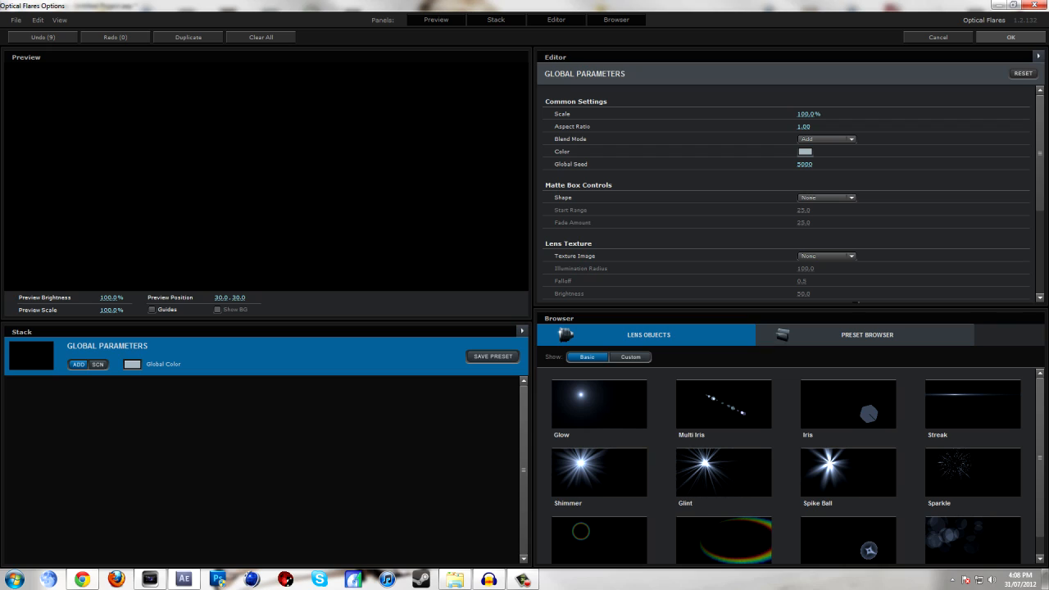
{"action": "scroll", "coordinate": [790, 467], "scroll_direction": "down", "scroll_amount": 1}
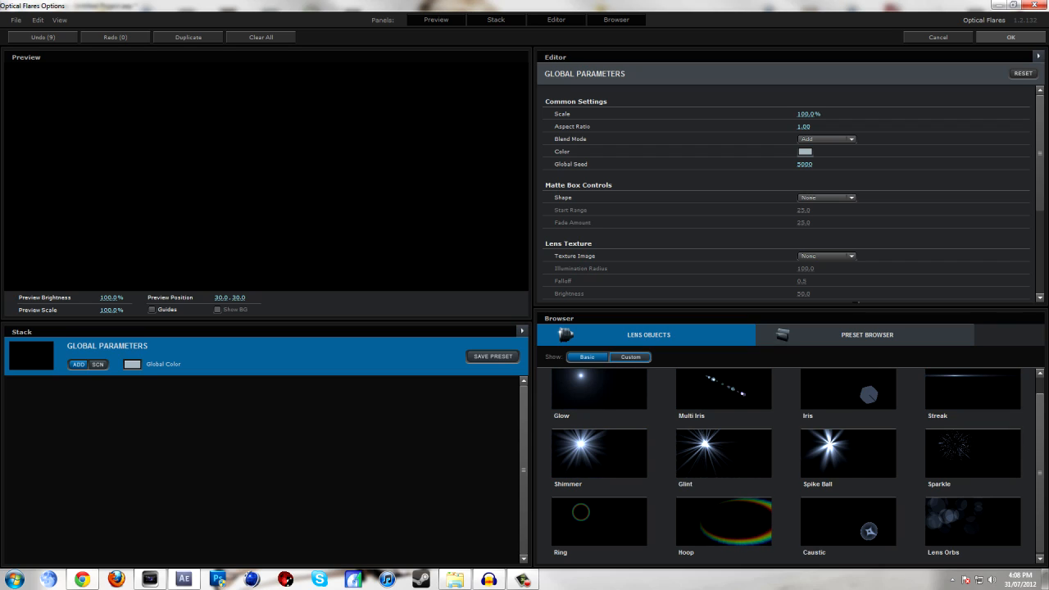
Step: Try the custom Bright Spike and Center Drop out lens objects in the flare, remove both, and return to the basic objects
{"action": "left_click", "coordinate": [630, 356]}
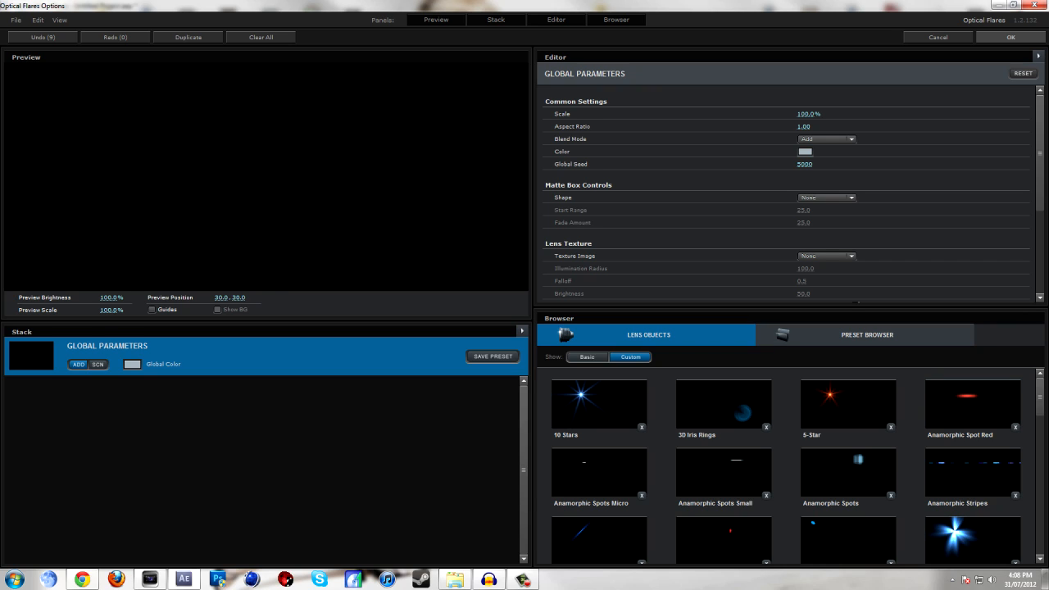
{"action": "scroll", "coordinate": [611, 519], "scroll_direction": "down", "scroll_amount": 3}
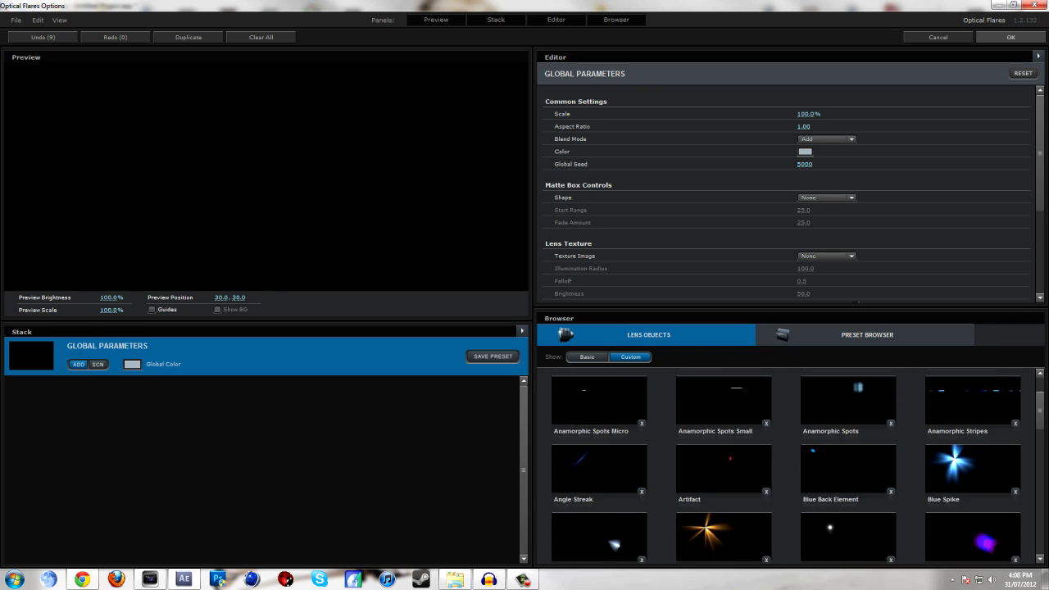
{"action": "scroll", "coordinate": [723, 459], "scroll_direction": "down", "scroll_amount": 1}
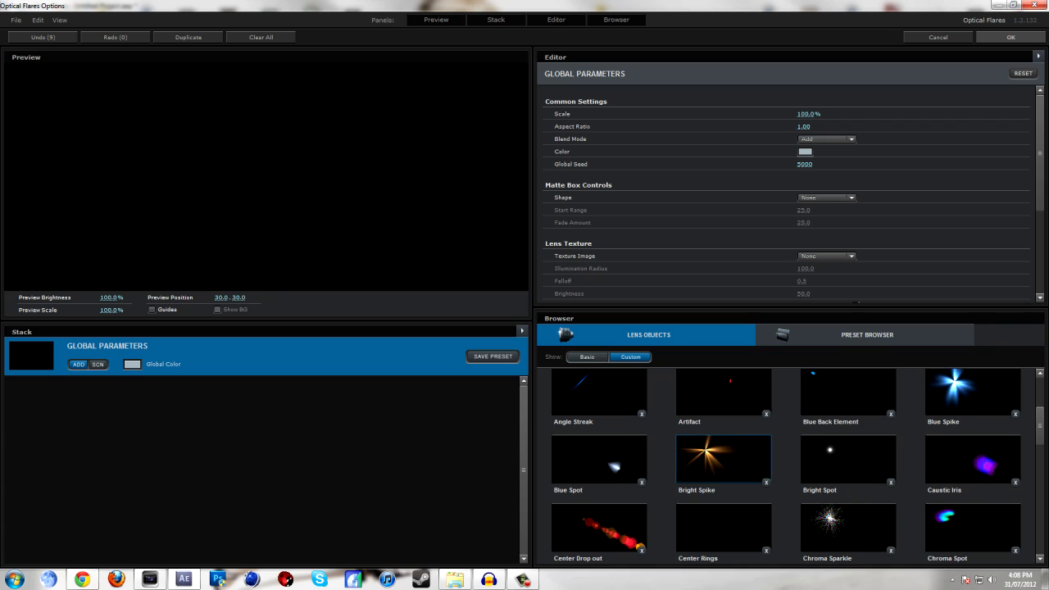
{"action": "left_click", "coordinate": [723, 459]}
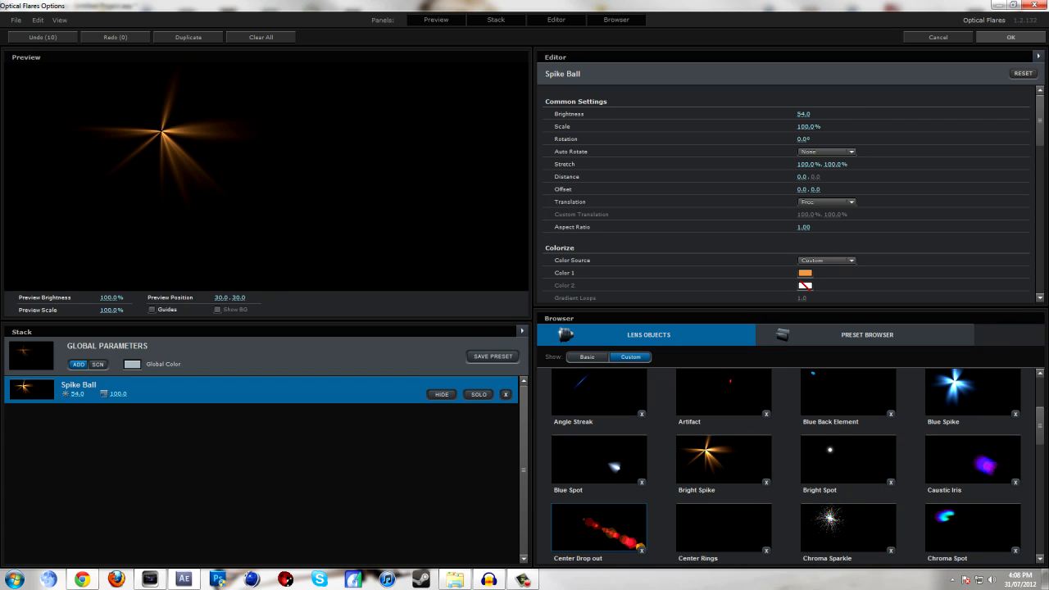
{"action": "left_click", "coordinate": [598, 529]}
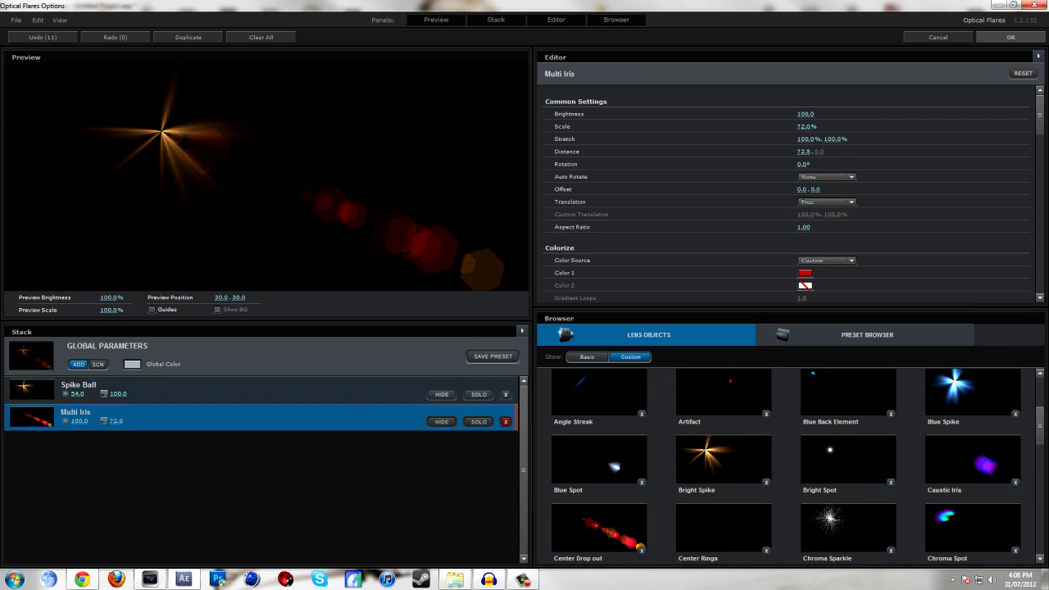
{"action": "left_click", "coordinate": [506, 421]}
{"action": "left_click", "coordinate": [506, 395]}
{"action": "scroll", "coordinate": [972, 459], "scroll_direction": "down", "scroll_amount": 10}
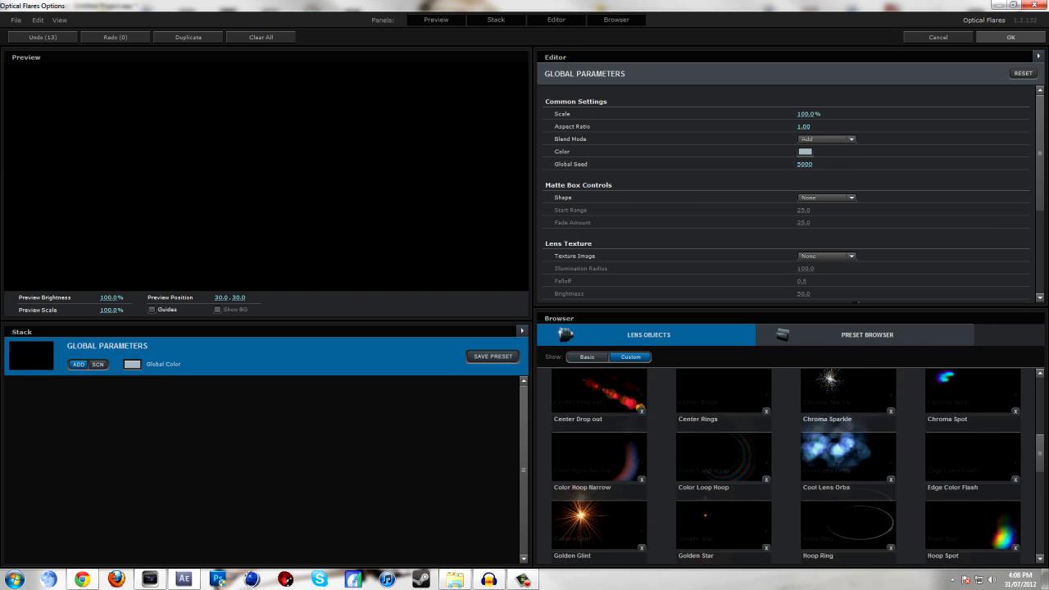
{"action": "scroll", "coordinate": [972, 459], "scroll_direction": "up", "scroll_amount": 8}
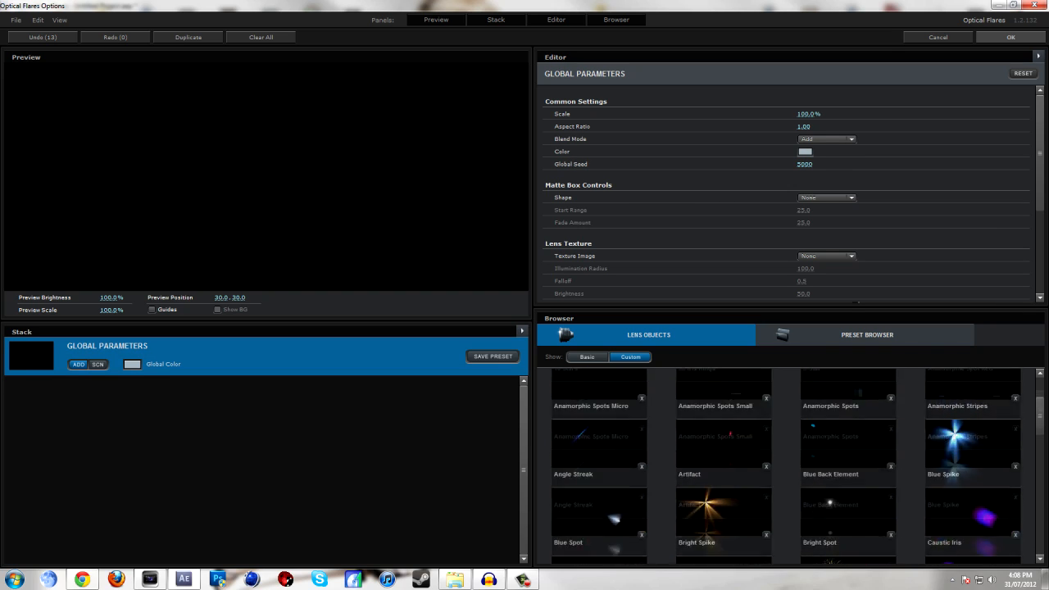
{"action": "left_click", "coordinate": [587, 356]}
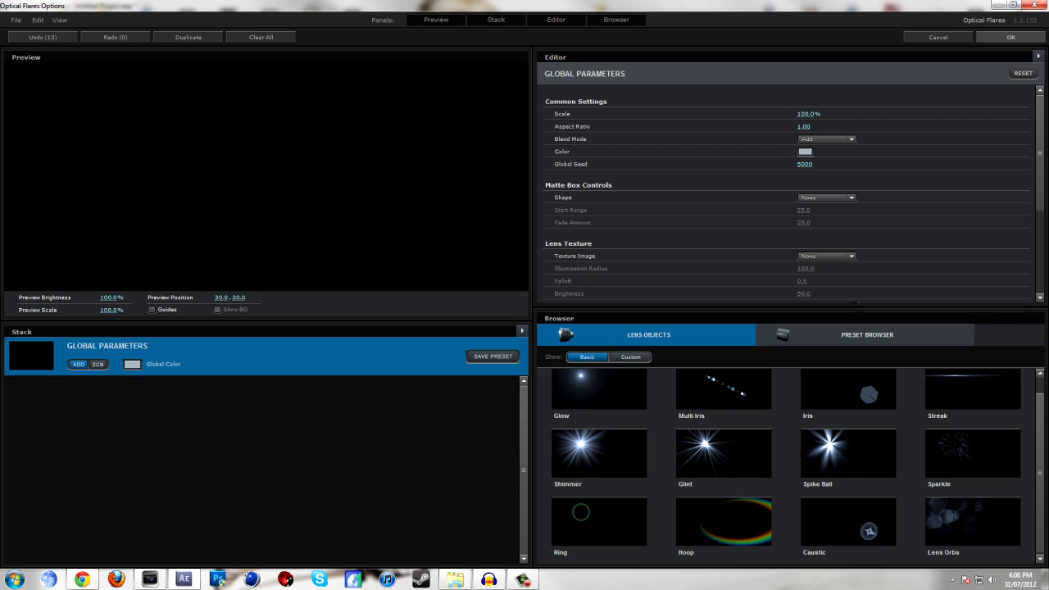
Step: Add a basic Glow and a basic Streak to the empty flare stack
{"action": "scroll", "coordinate": [797, 466], "scroll_direction": "up", "scroll_amount": 1}
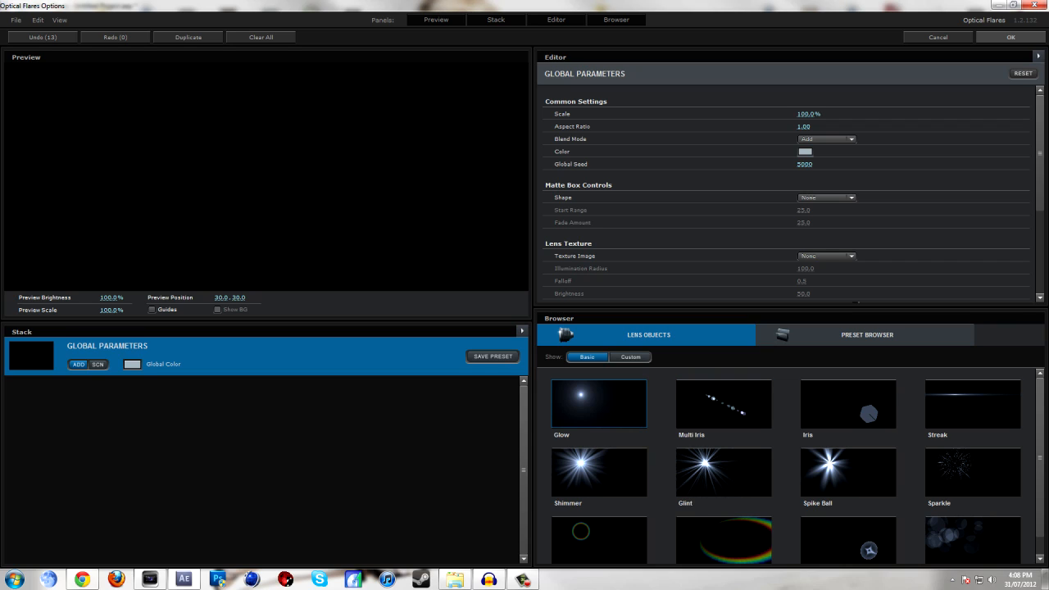
{"action": "left_click", "coordinate": [598, 403]}
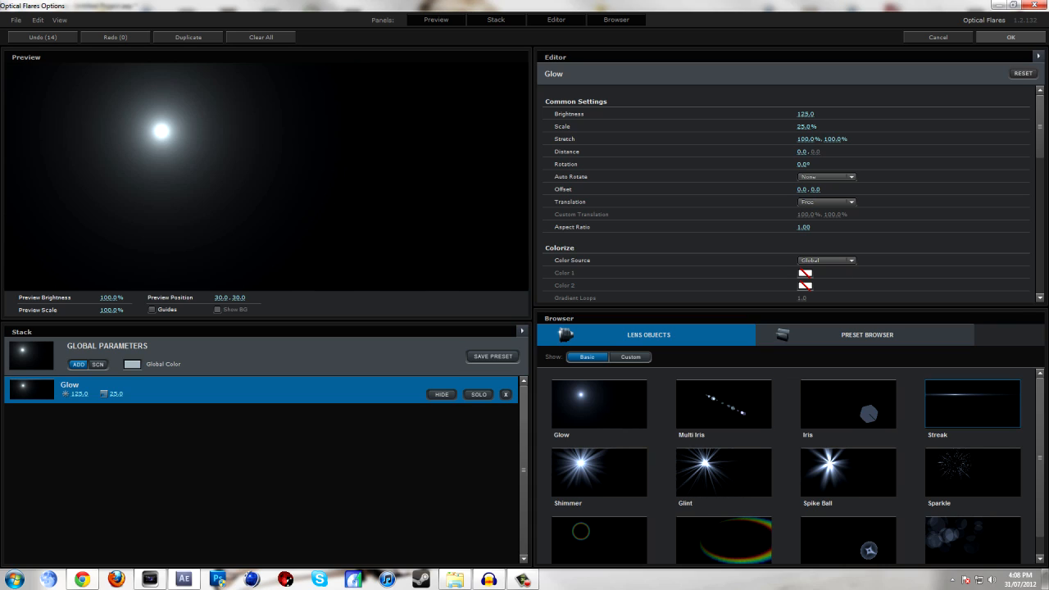
{"action": "left_click", "coordinate": [973, 403]}
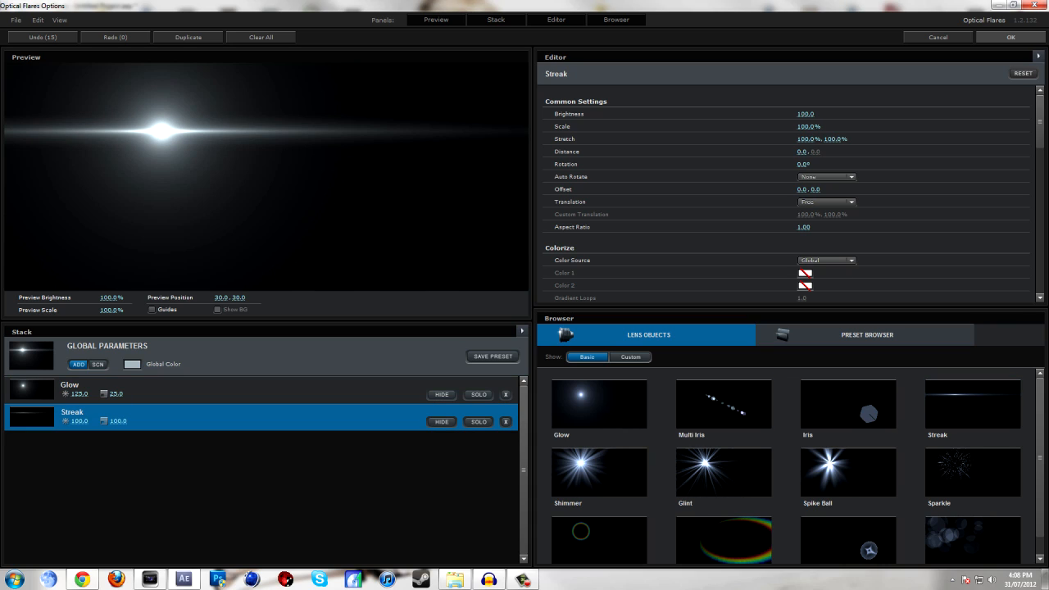
Step: Set the Streak's brightness to 60 and its scale to 80%
{"action": "mouse_move", "coordinate": [805, 114]}
{"action": "left_mouse_down"}
{"action": "mouse_move", "coordinate": [826, 114]}
{"action": "mouse_move", "coordinate": [775, 114]}
{"action": "mouse_move", "coordinate": [901, 114]}
{"action": "mouse_move", "coordinate": [779, 113]}
{"action": "left_mouse_up"}
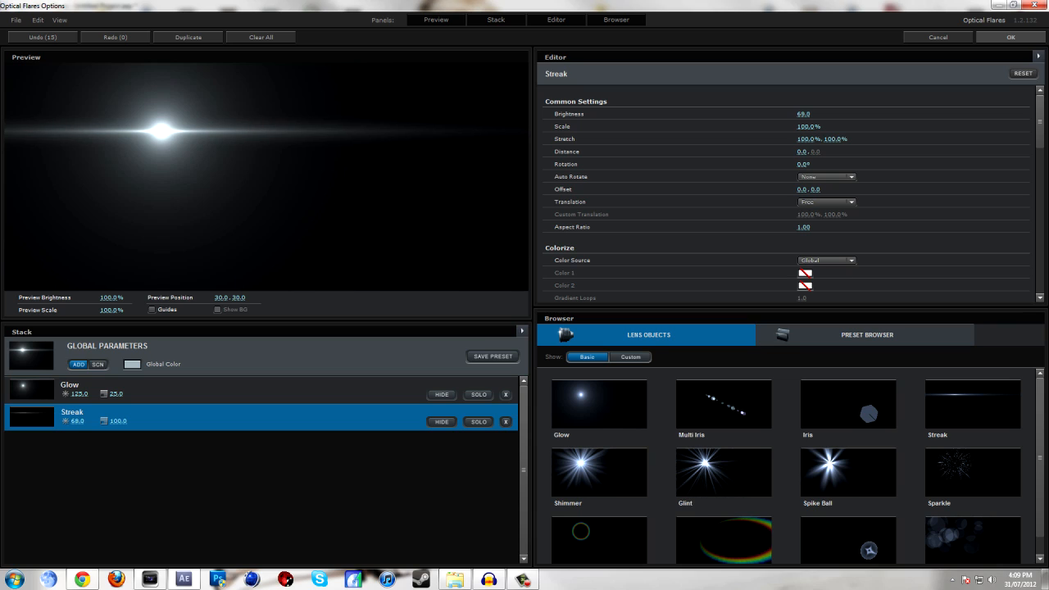
{"action": "left_click_drag", "start_coordinate": [77, 421], "coordinate": [78, 421]}
{"action": "left_click", "coordinate": [77, 421]}
{"action": "type", "text": "60"}
{"action": "key", "text": "Return"}
{"action": "mouse_move", "coordinate": [118, 421]}
{"action": "left_mouse_down"}
{"action": "mouse_move", "coordinate": [221, 421]}
{"action": "mouse_move", "coordinate": [122, 421]}
{"action": "left_mouse_up"}
{"action": "left_click", "coordinate": [121, 421]}
{"action": "type", "text": "100"}
{"action": "key", "text": "BackSpace"}
{"action": "key", "text": "BackSpace"}
{"action": "key", "text": "BackSpace"}
{"action": "type", "text": "60"}
{"action": "key", "text": "Return"}
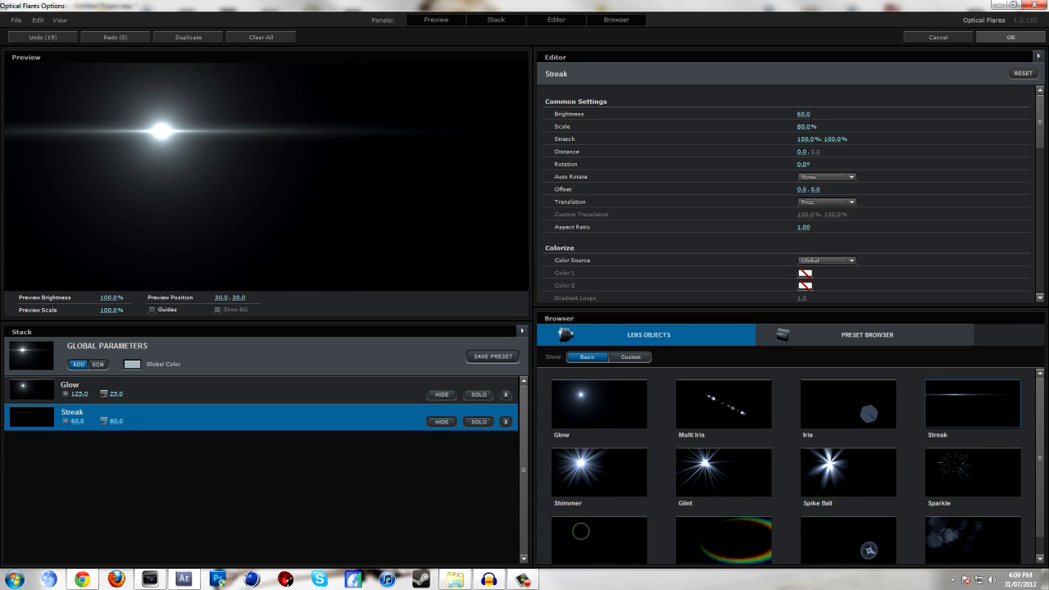
Step: Add a second Streak with brightness 60, scale 80% and rotation 90° to form a cross
{"action": "left_click", "coordinate": [973, 404]}
{"action": "left_click", "coordinate": [80, 448]}
{"action": "type", "text": "60"}
{"action": "key", "text": "Tab"}
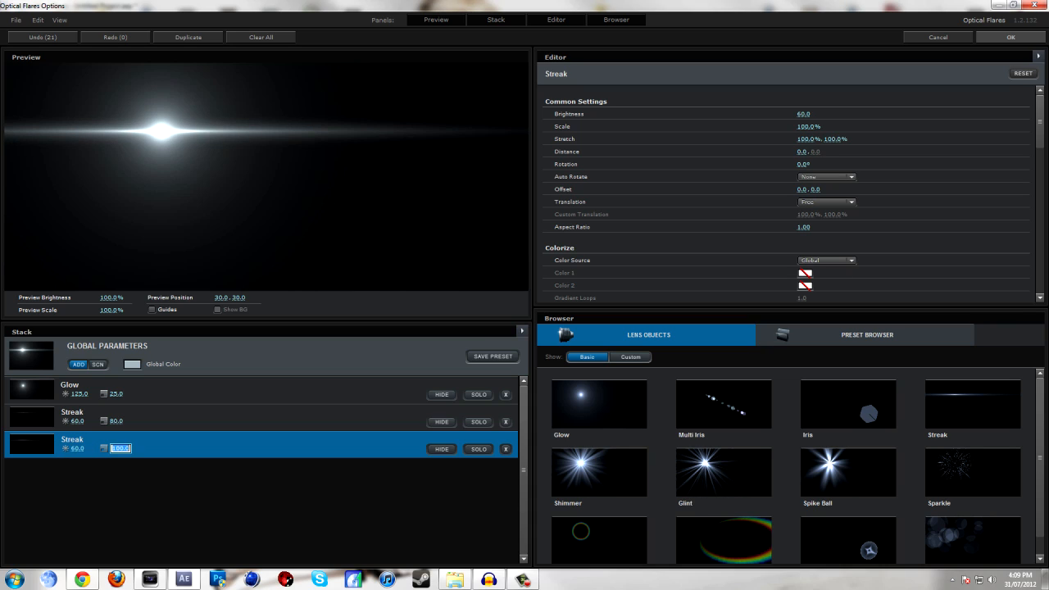
{"action": "type", "text": "80"}
{"action": "key", "text": "Return"}
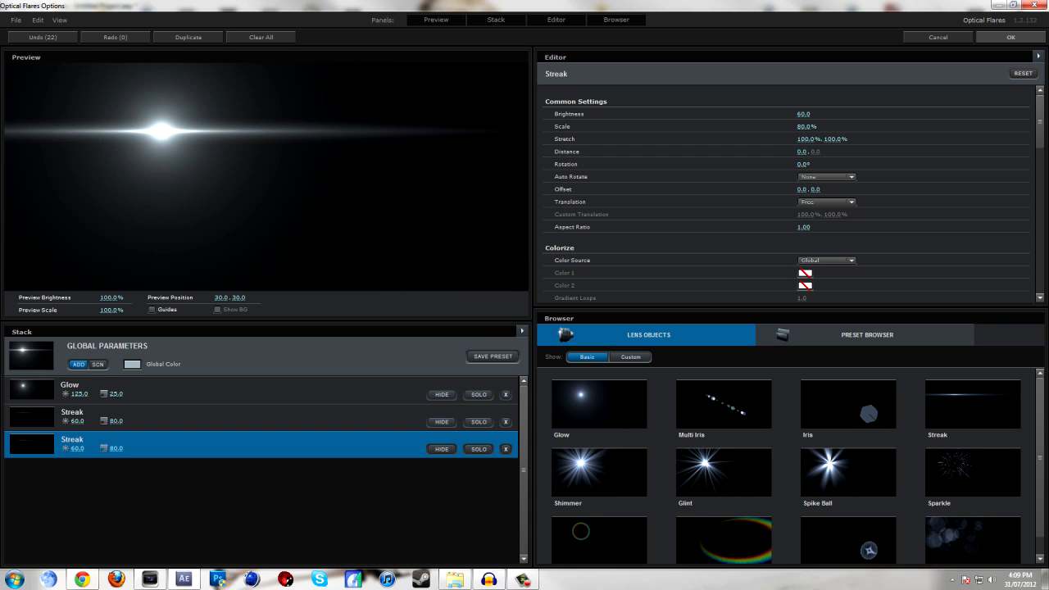
{"action": "left_click", "coordinate": [803, 165]}
{"action": "type", "text": "90"}
{"action": "key", "text": "Return"}
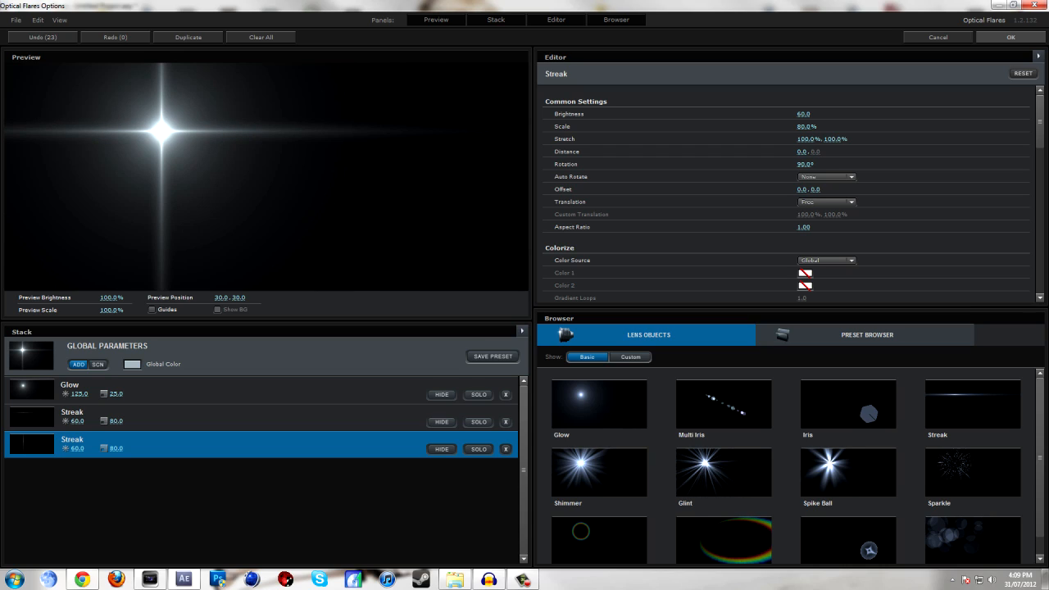
Step: Add a Hoop to the flare, reposition the preview flare to about 22.1, 20.9, and set the Hoop's scale to 70%
{"action": "scroll", "coordinate": [789, 466], "scroll_direction": "down", "scroll_amount": 1}
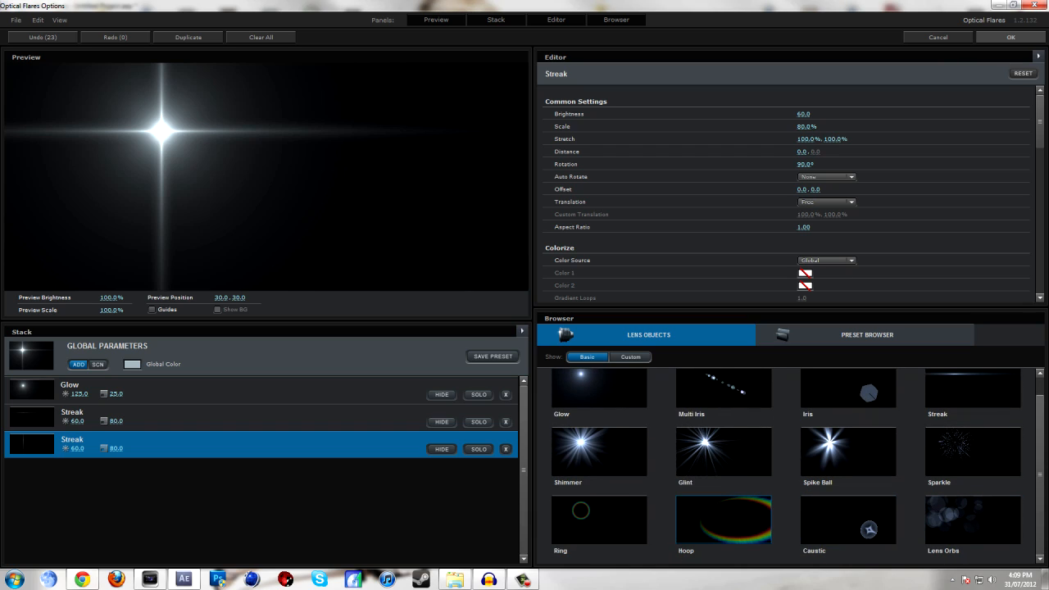
{"action": "left_click", "coordinate": [723, 519]}
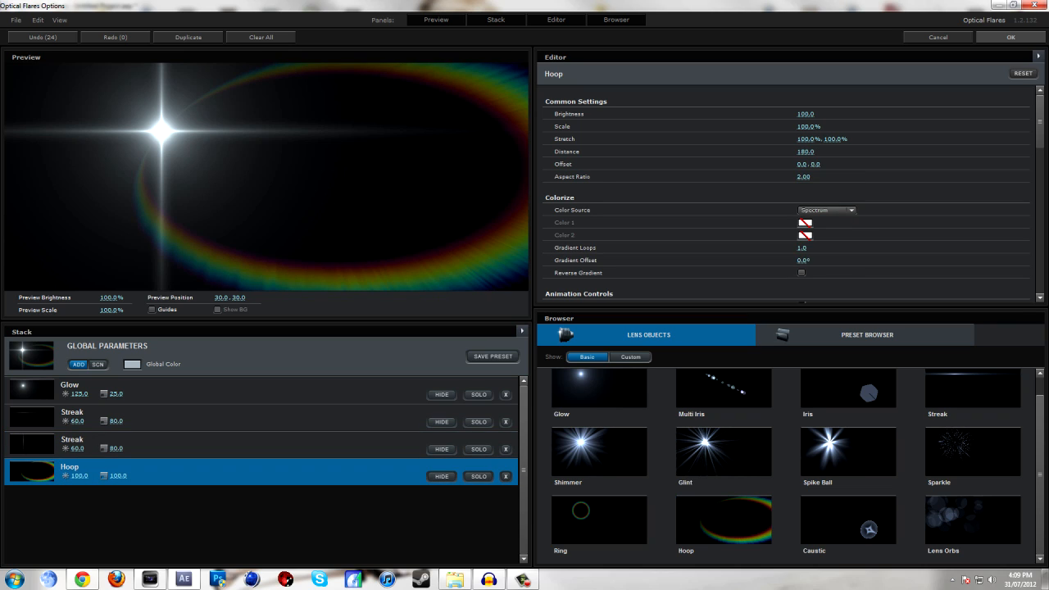
{"action": "left_click_drag", "start_coordinate": [495, 246], "coordinate": [97, 100]}
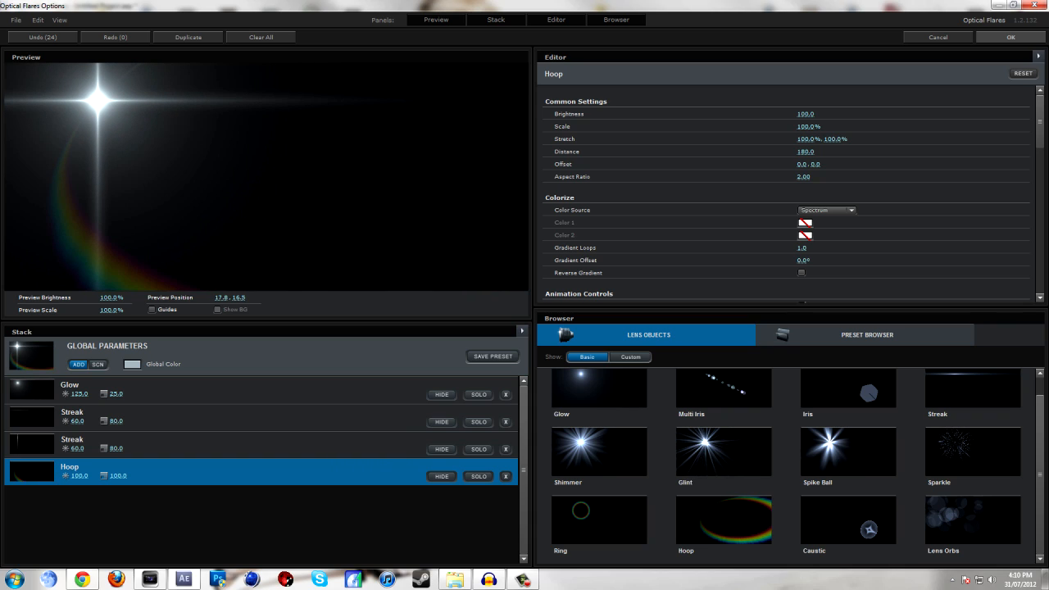
{"action": "left_click_drag", "start_coordinate": [97, 100], "coordinate": [119, 108]}
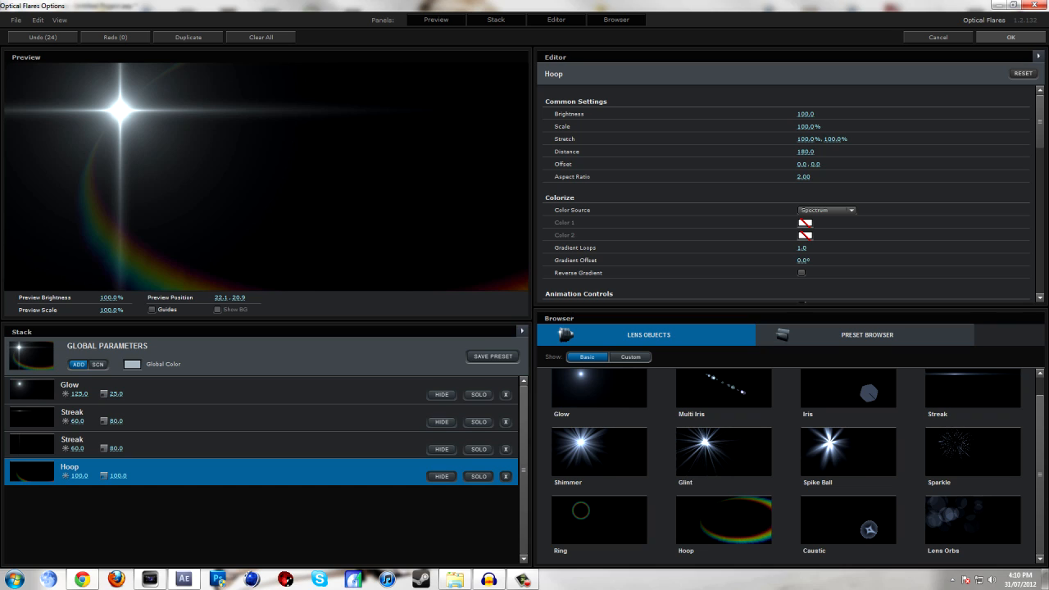
{"action": "left_click_drag", "start_coordinate": [118, 476], "coordinate": [75, 476]}
{"action": "double_click", "coordinate": [117, 476]}
{"action": "type", "text": "7-"}
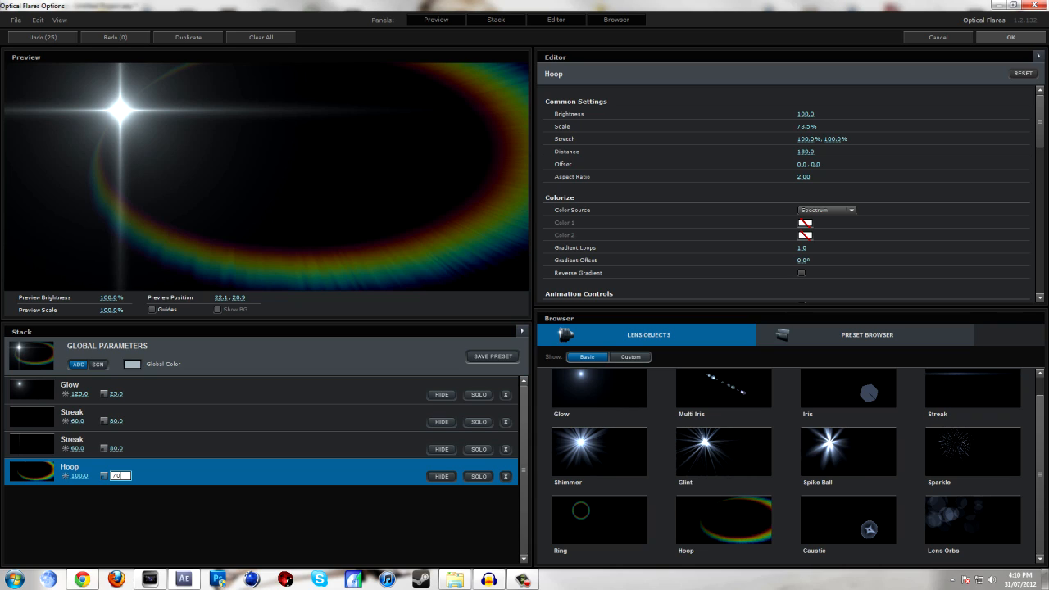
{"action": "key", "text": "Return"}
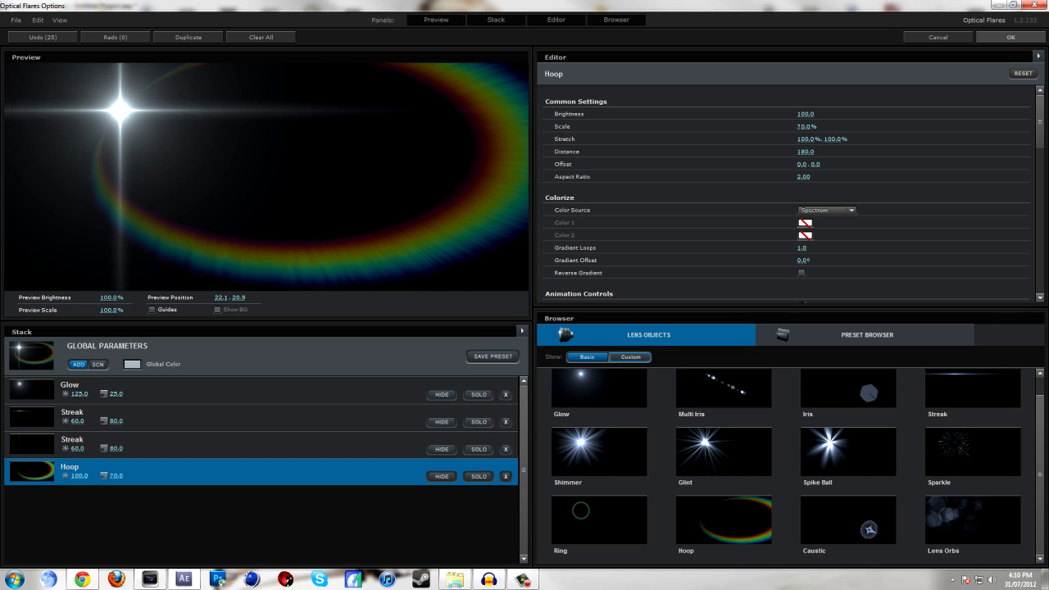
Step: Browse the custom lens objects and add the red 5-Star object to the flare
{"action": "left_click", "coordinate": [630, 357]}
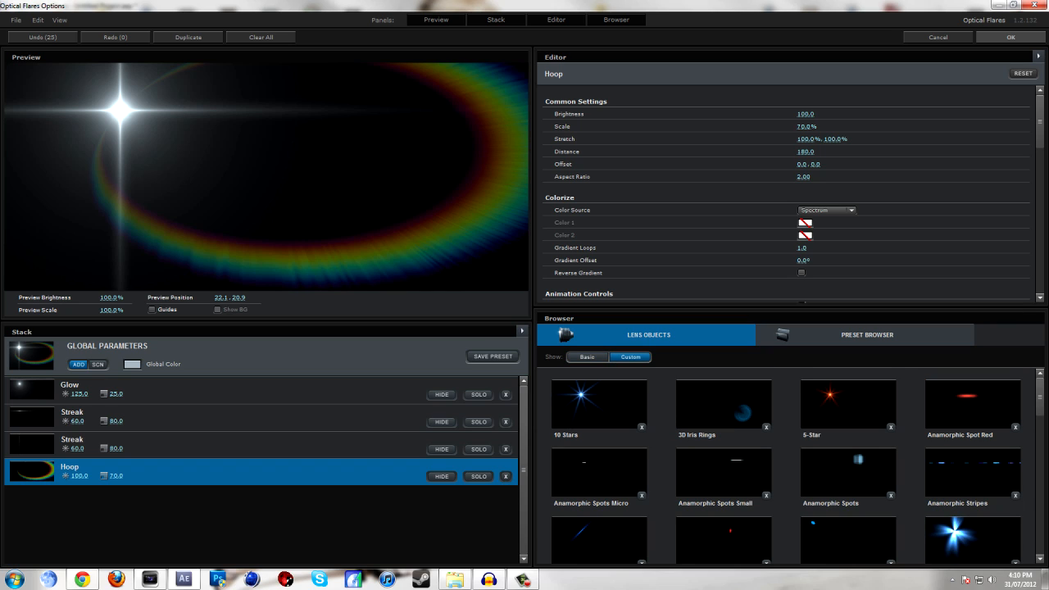
{"action": "scroll", "coordinate": [797, 467], "scroll_direction": "down", "scroll_amount": 3}
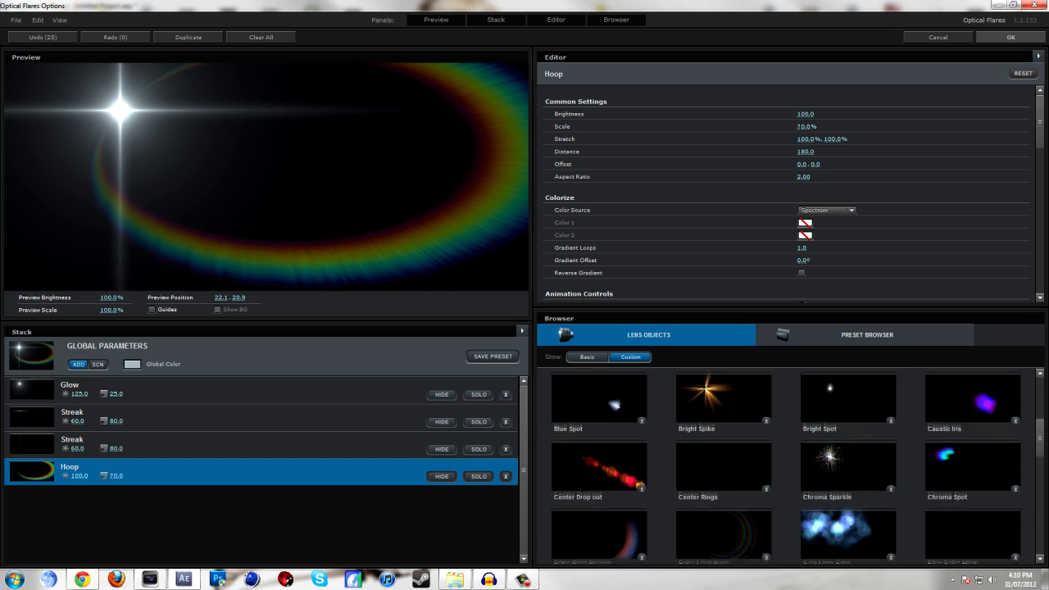
{"action": "scroll", "coordinate": [798, 466], "scroll_direction": "up", "scroll_amount": 5}
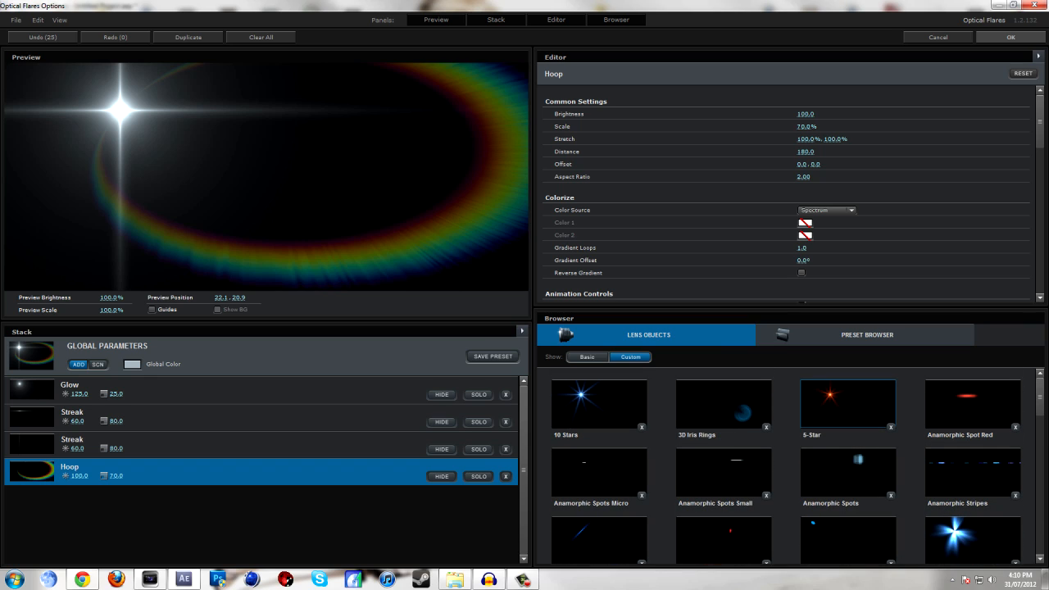
{"action": "left_click", "coordinate": [847, 404]}
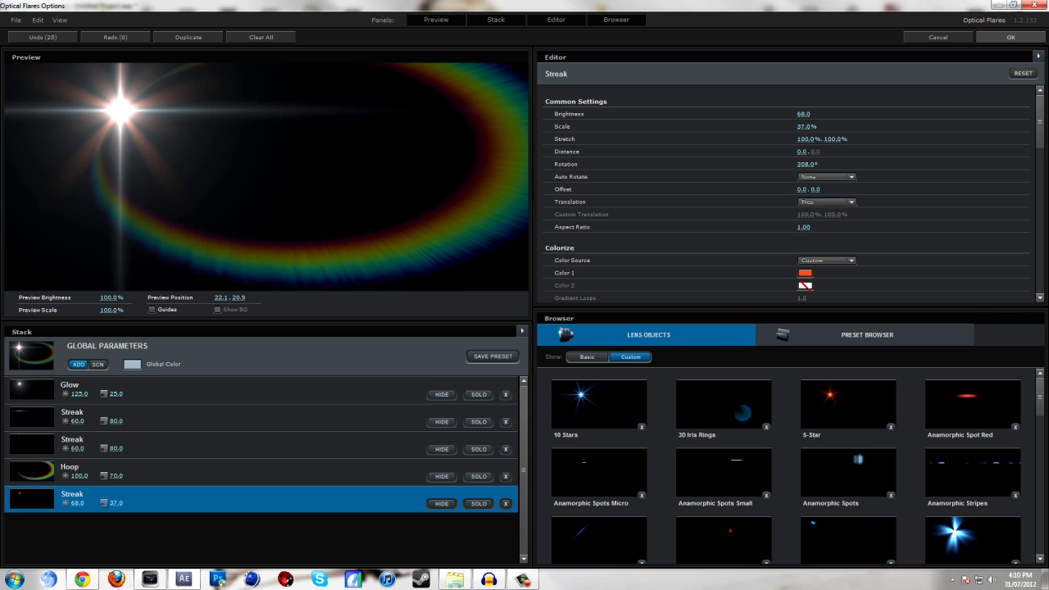
Step: Change the flare's Global Color to a golden yellow, AB9445
{"action": "left_click", "coordinate": [132, 365]}
{"action": "left_click_drag", "start_coordinate": [181, 362], "coordinate": [181, 417]}
{"action": "mouse_move", "coordinate": [48, 338]}
{"action": "left_mouse_down"}
{"action": "mouse_move", "coordinate": [134, 330]}
{"action": "mouse_move", "coordinate": [140, 358]}
{"action": "mouse_move", "coordinate": [123, 350]}
{"action": "left_mouse_up"}
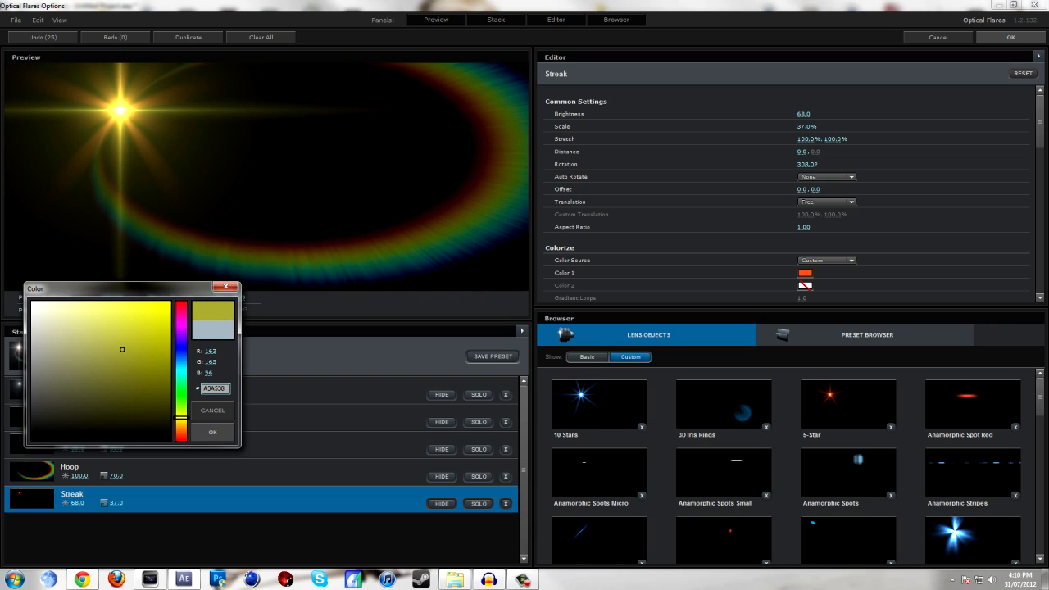
{"action": "left_click_drag", "start_coordinate": [181, 418], "coordinate": [181, 423]}
{"action": "mouse_move", "coordinate": [122, 349]}
{"action": "left_mouse_down"}
{"action": "mouse_move", "coordinate": [132, 329]}
{"action": "mouse_move", "coordinate": [121, 342]}
{"action": "left_mouse_up"}
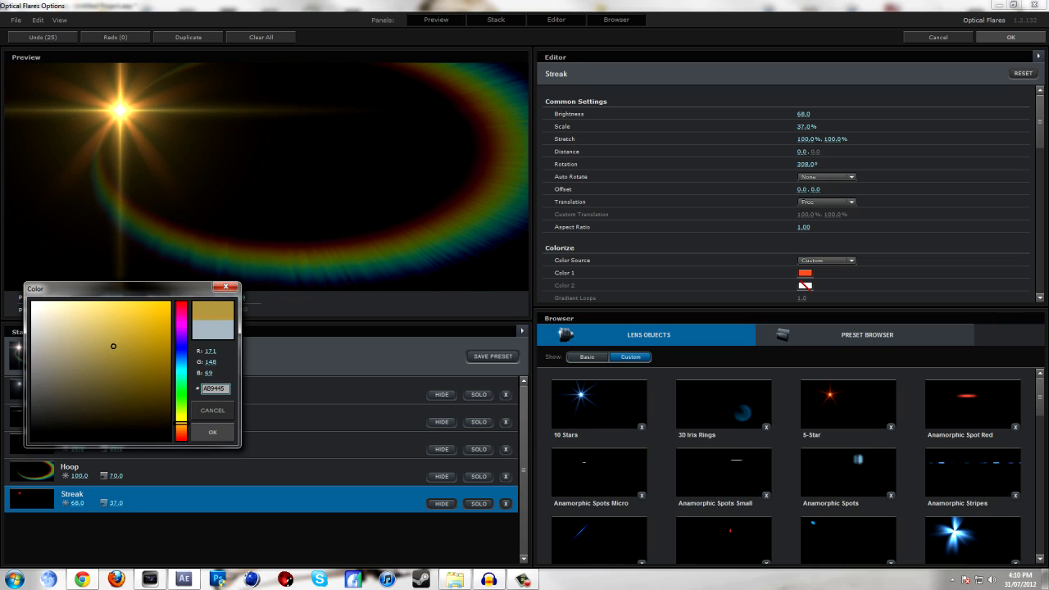
{"action": "left_click", "coordinate": [212, 432]}
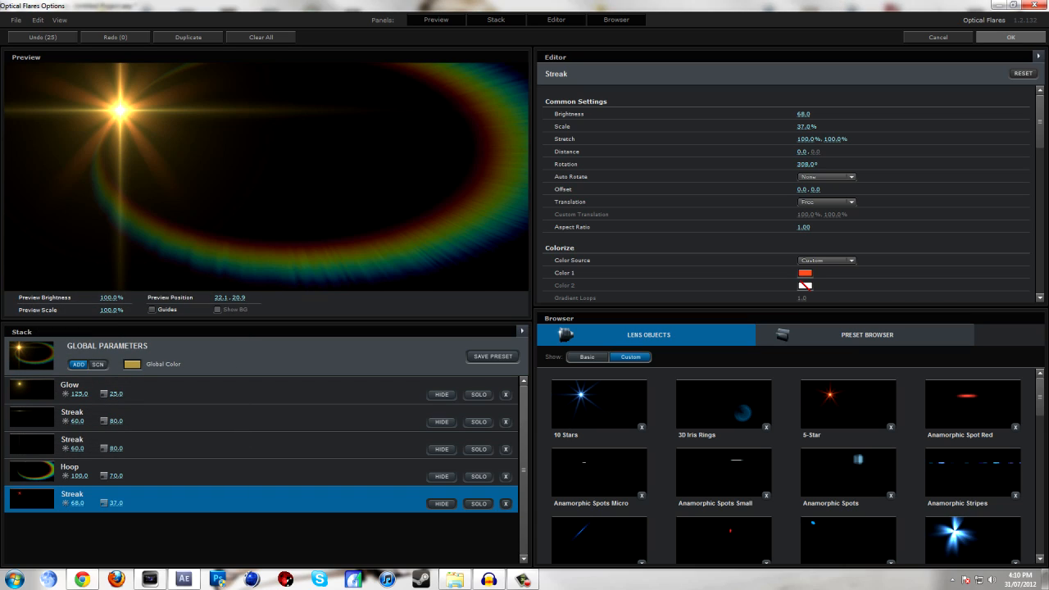
Step: Apply the finished flare without saving it as a preset, and set its Render Mode to Over Original
{"action": "left_click", "coordinate": [1010, 37]}
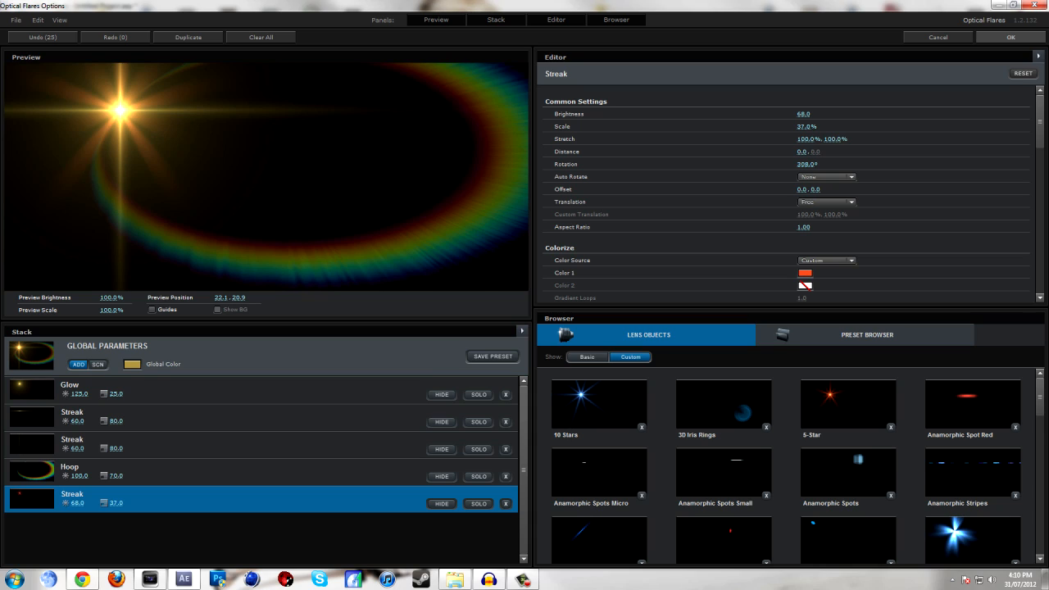
{"action": "left_click", "coordinate": [493, 356]}
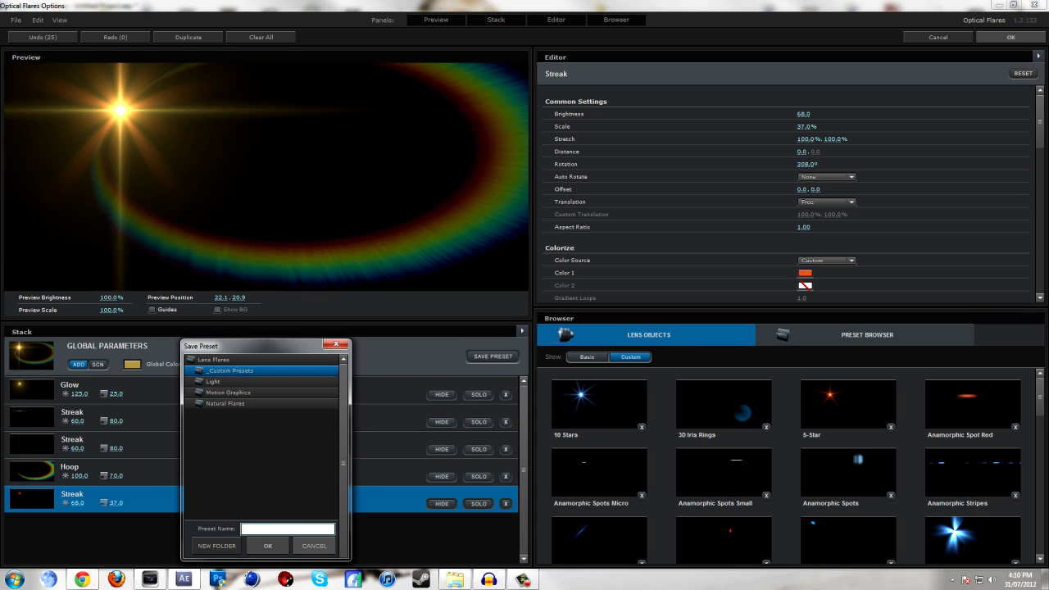
{"action": "left_click", "coordinate": [314, 545]}
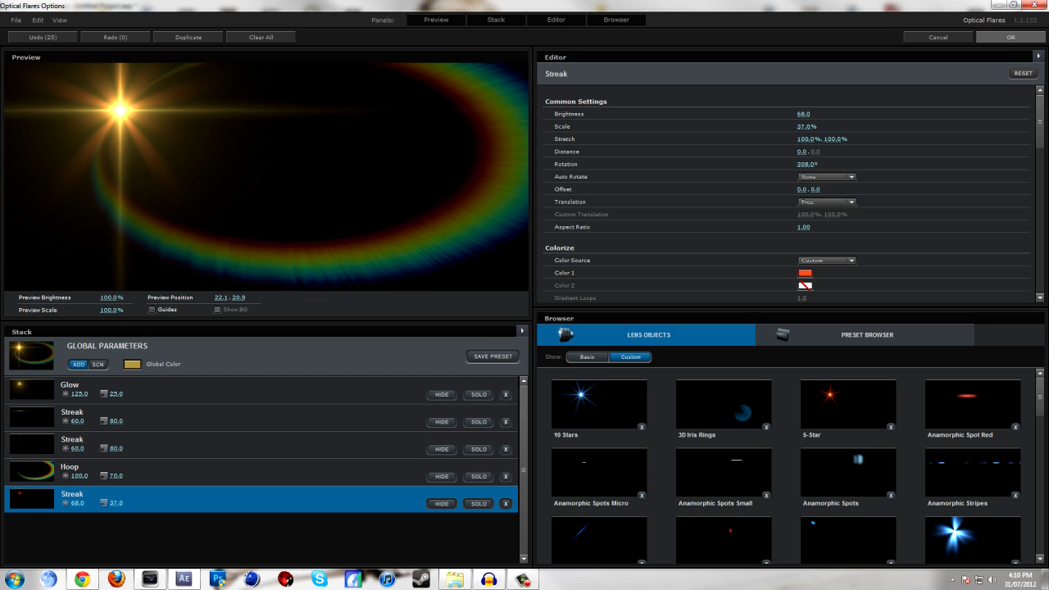
{"action": "left_click", "coordinate": [1010, 37]}
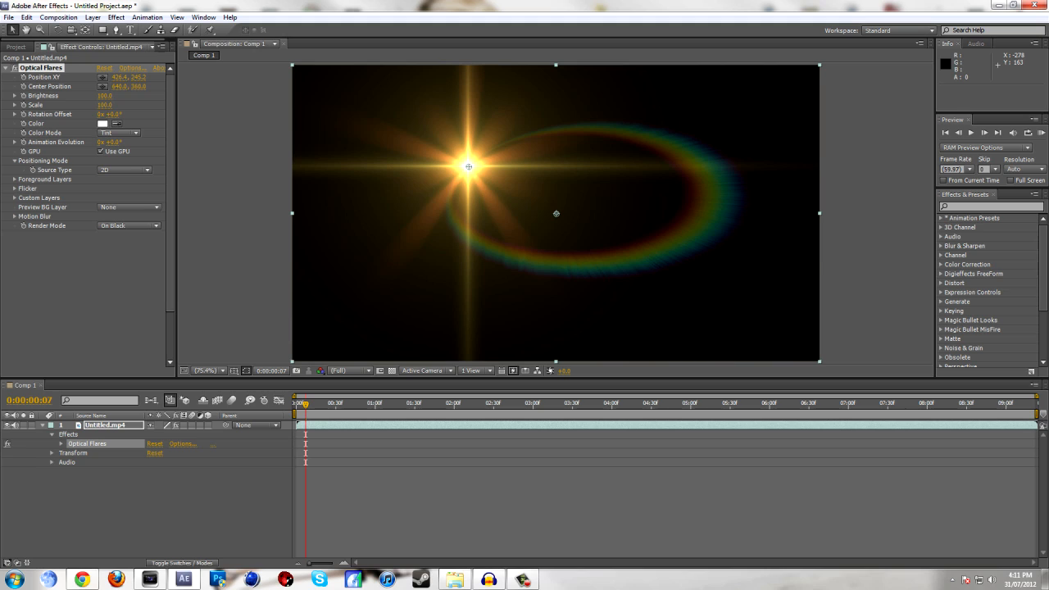
{"action": "left_click", "coordinate": [129, 225]}
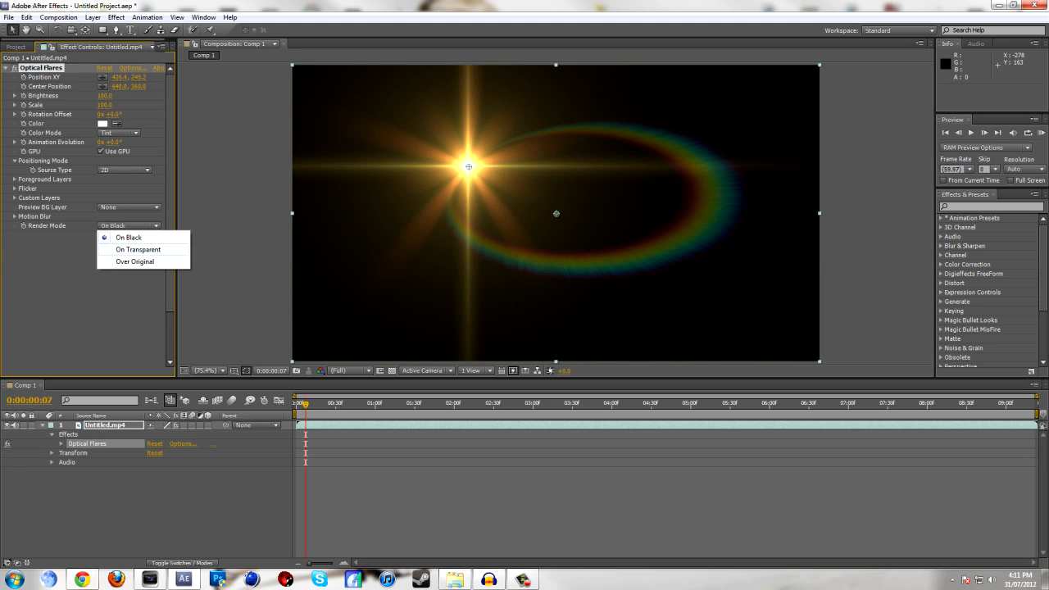
{"action": "left_click", "coordinate": [134, 262]}
Step: At 0:00:03:37, place the flare on the doorway's upper right corner, at about 635.9, 151.0
{"action": "left_click_drag", "start_coordinate": [464, 169], "coordinate": [680, 147]}
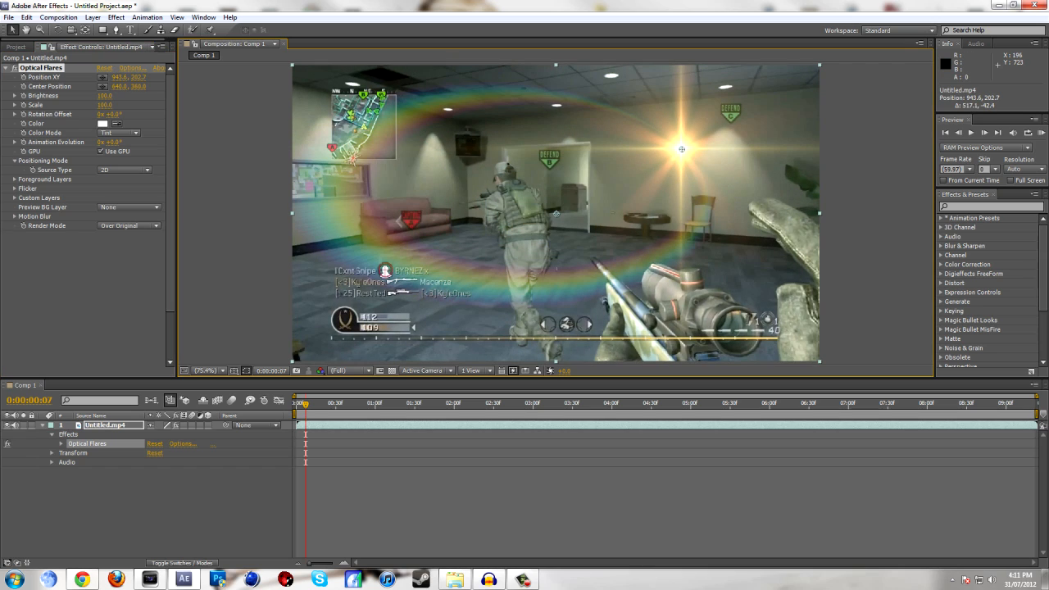
{"action": "left_click_drag", "start_coordinate": [306, 404], "coordinate": [604, 404]}
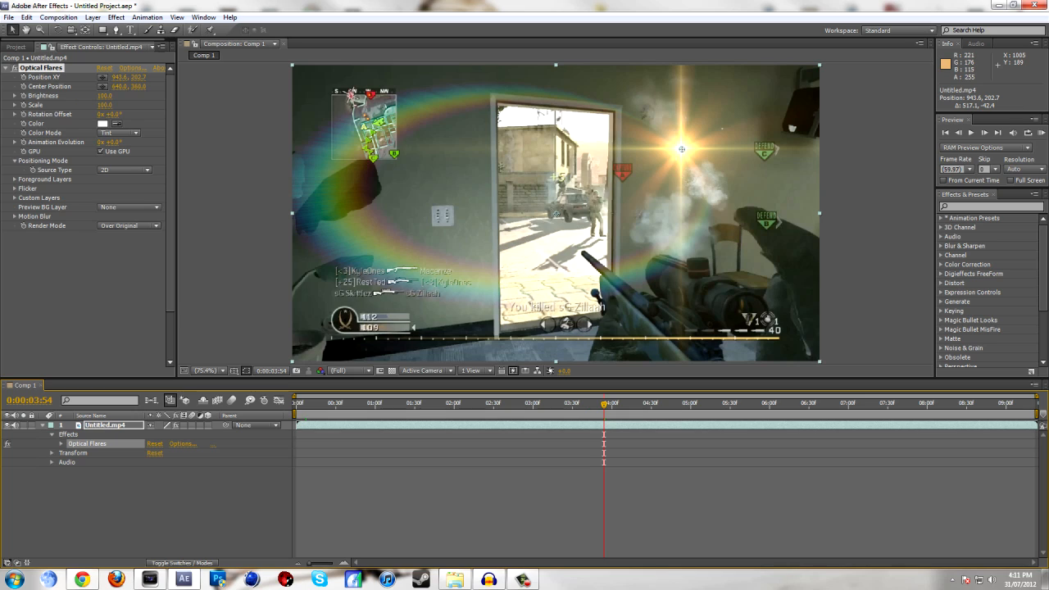
{"action": "left_click_drag", "start_coordinate": [681, 149], "coordinate": [594, 132]}
{"action": "left_click_drag", "start_coordinate": [603, 404], "coordinate": [580, 403]}
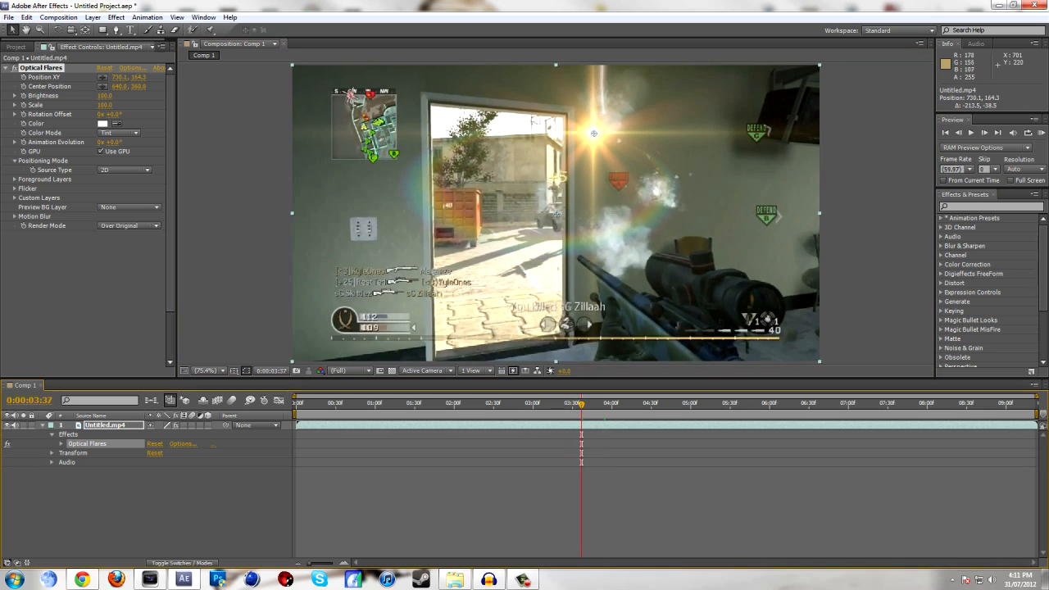
{"action": "left_click_drag", "start_coordinate": [593, 133], "coordinate": [555, 128]}
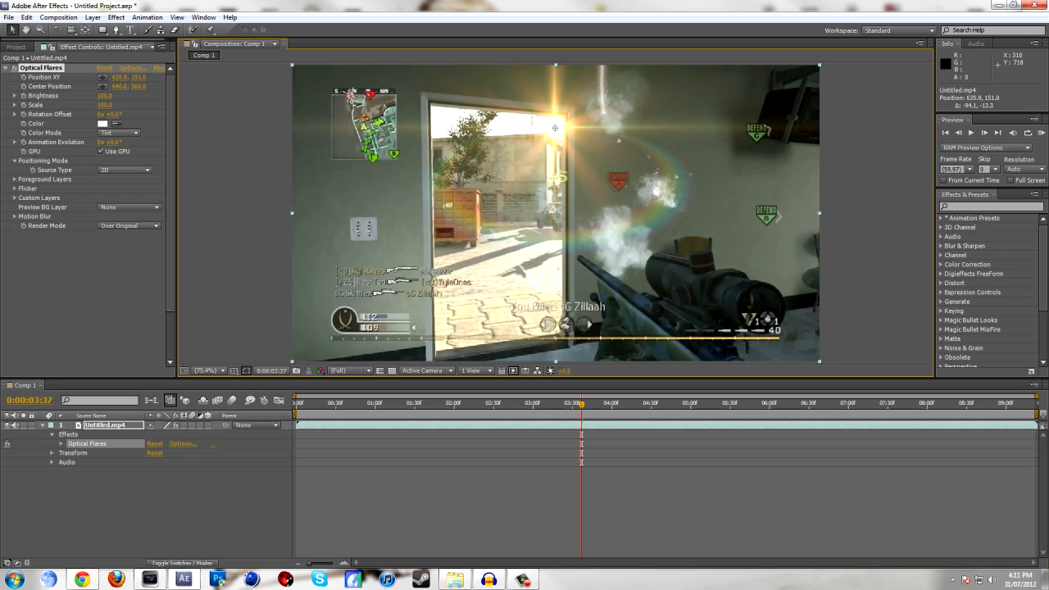
Step: Start keyframing the Optical Flares Position XY property at 0:00:03:37
{"action": "left_click", "coordinate": [60, 443]}
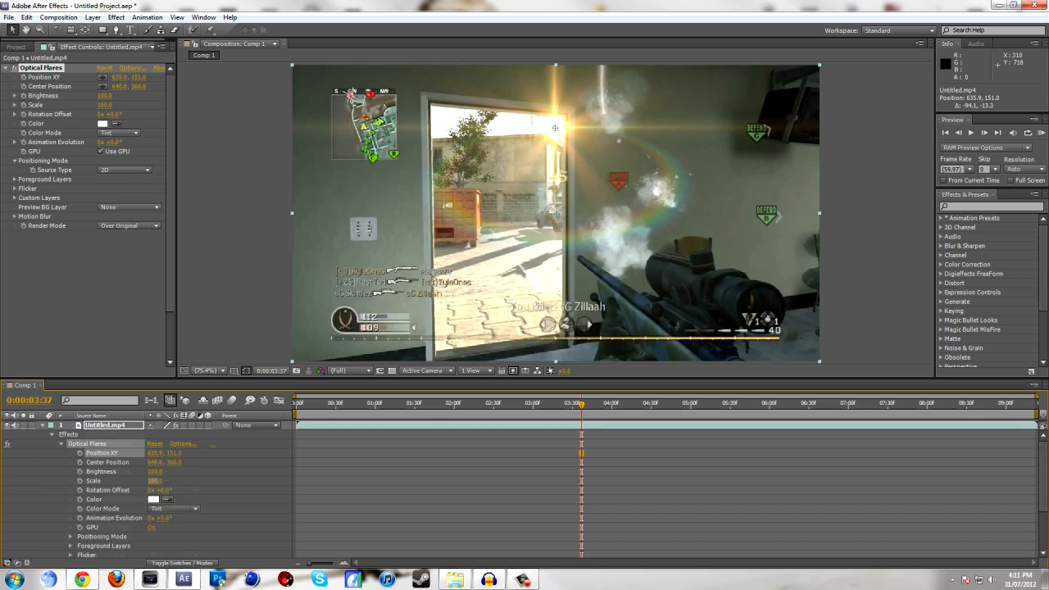
{"action": "scroll", "coordinate": [63, 445], "scroll_direction": "down", "scroll_amount": 1}
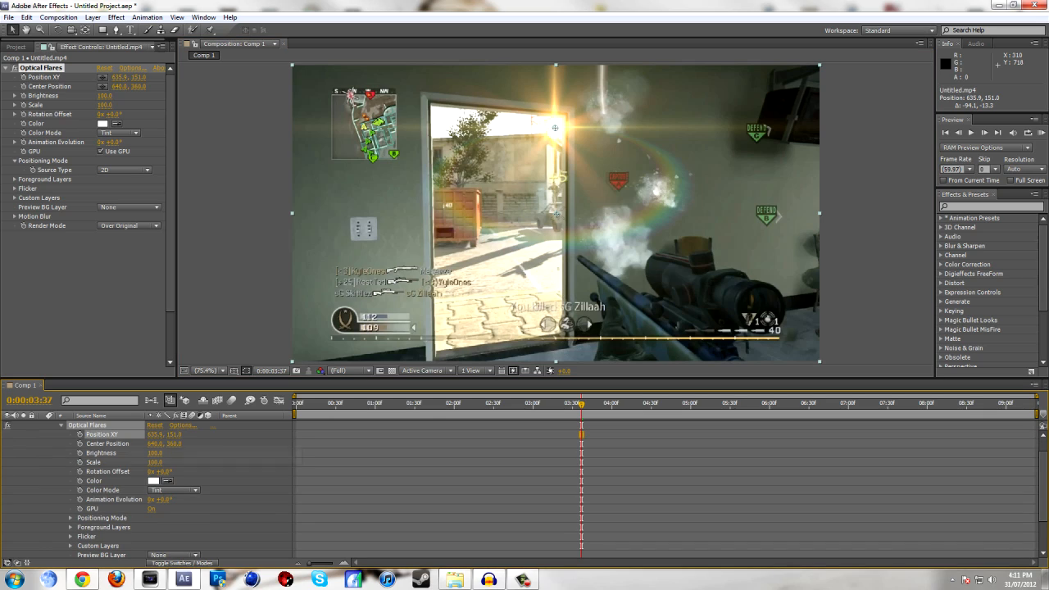
{"action": "left_click", "coordinate": [79, 435]}
Step: Keyframe the flare on the doorway corner at about 657.7, 145.9 at 0:00:03:48 and about 782, 102 at 0:00:04:04
{"action": "left_click_drag", "start_coordinate": [581, 404], "coordinate": [595, 403]}
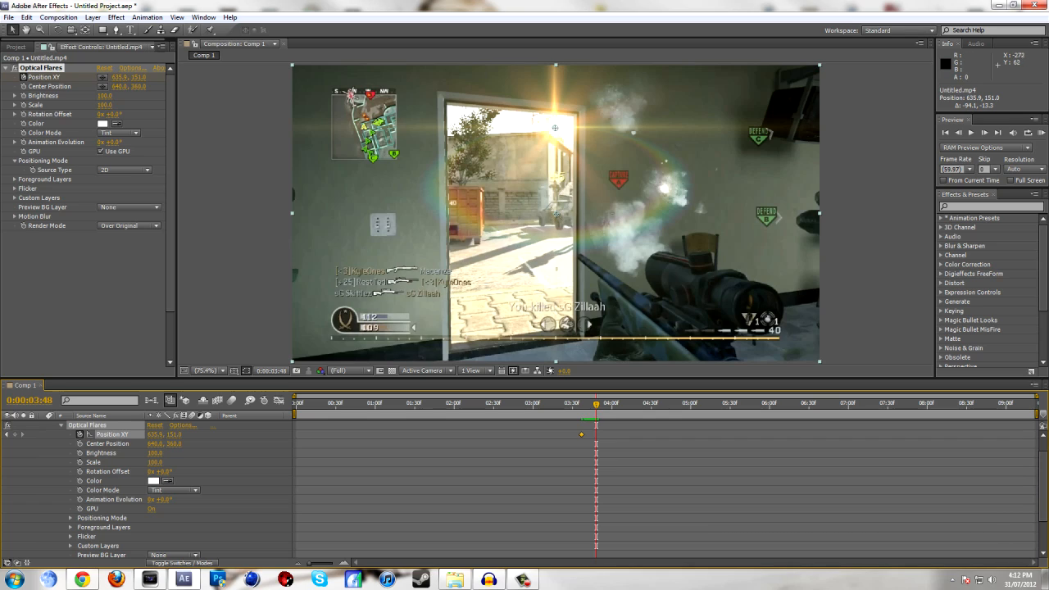
{"action": "left_click", "coordinate": [103, 77]}
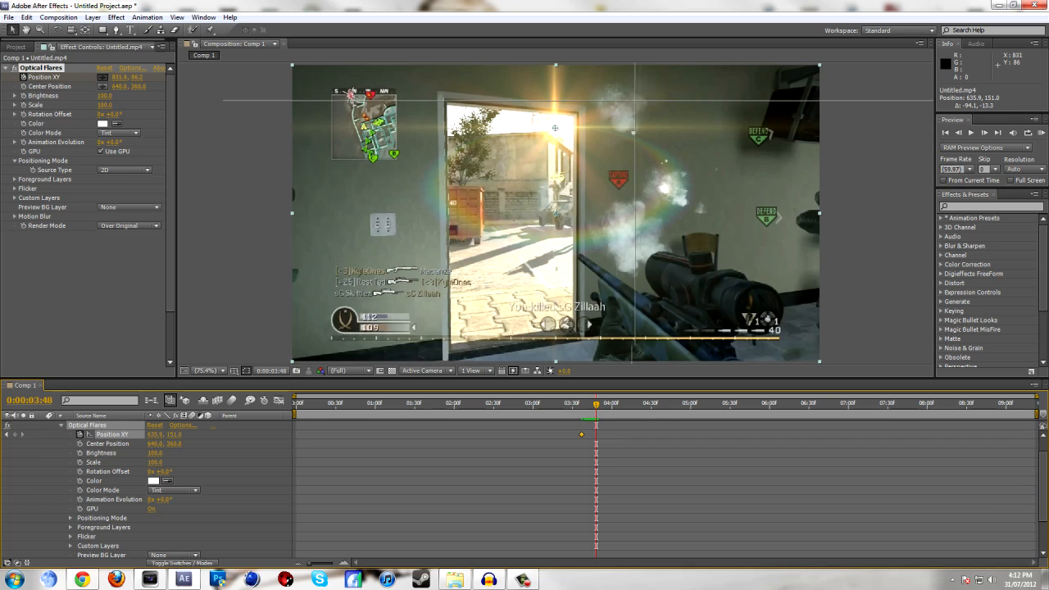
{"action": "left_click", "coordinate": [563, 125]}
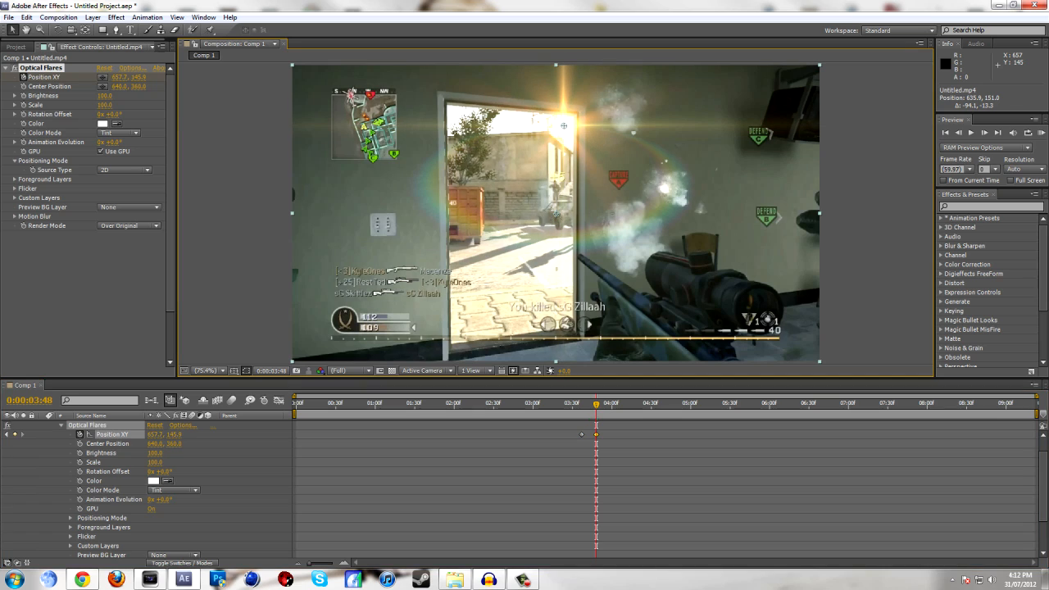
{"action": "mouse_move", "coordinate": [595, 404]}
{"action": "left_mouse_down"}
{"action": "mouse_move", "coordinate": [581, 404]}
{"action": "mouse_move", "coordinate": [616, 404]}
{"action": "left_mouse_up"}
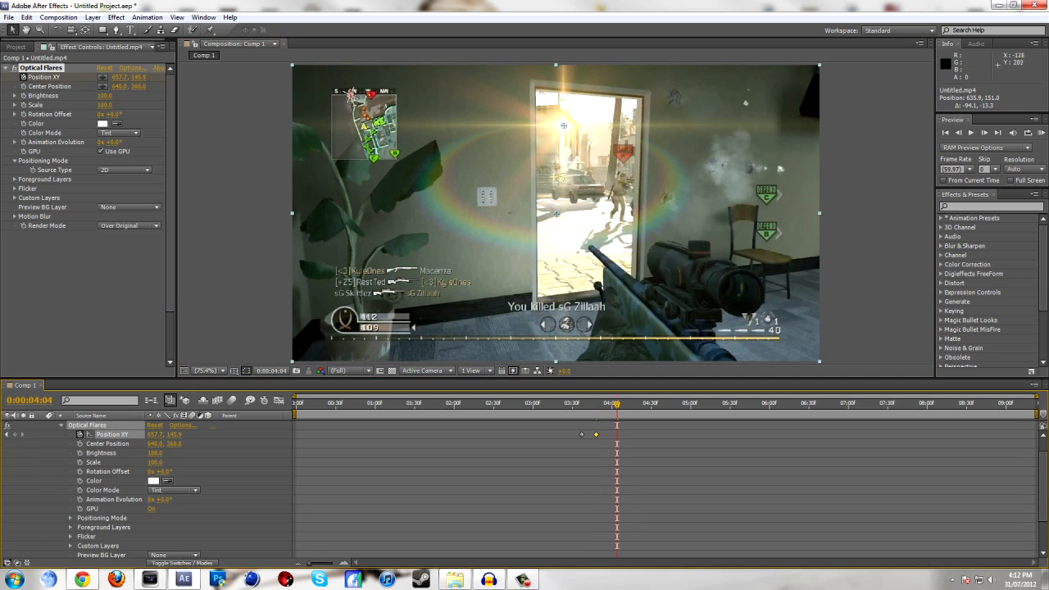
{"action": "left_click_drag", "start_coordinate": [563, 125], "coordinate": [614, 107]}
Step: At 0:00:04:11, move the flare back onto the doorway's corner, at about 823.4, 201.5
{"action": "mouse_move", "coordinate": [617, 404]}
{"action": "left_mouse_down"}
{"action": "mouse_move", "coordinate": [597, 404]}
{"action": "mouse_move", "coordinate": [622, 404]}
{"action": "left_mouse_up"}
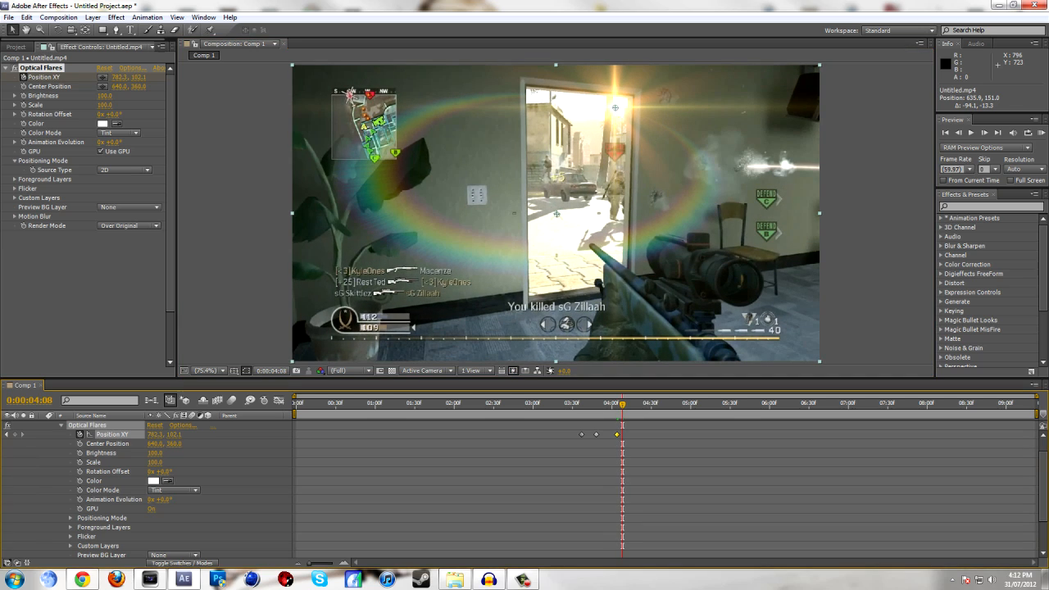
{"action": "key", "text": "Page_Down"}
{"action": "key", "text": "Page_Down"}
{"action": "key", "text": "Page_Down"}
{"action": "key", "text": "Page_Down"}
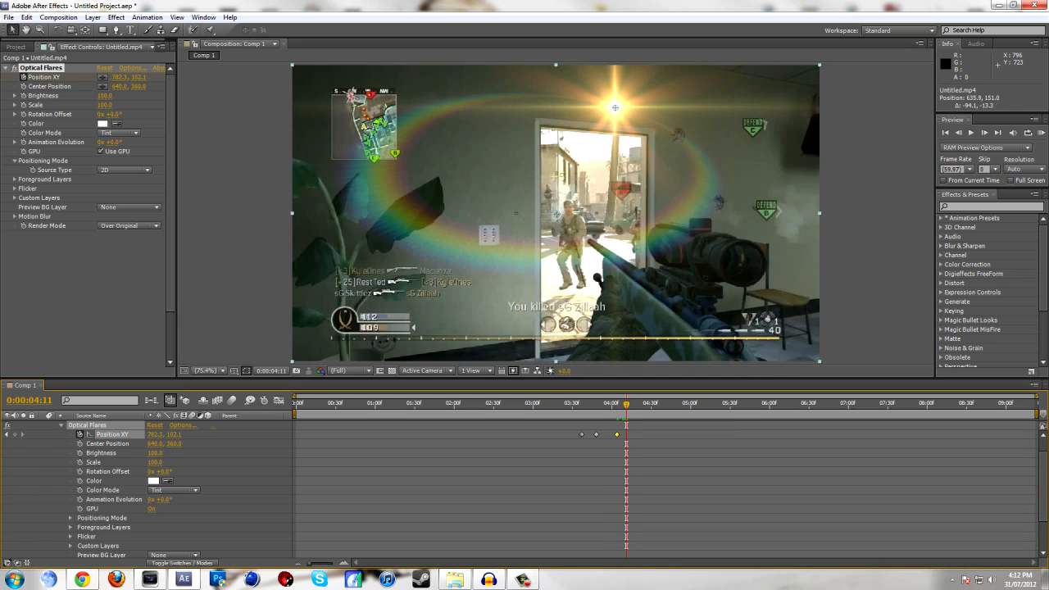
{"action": "left_click_drag", "start_coordinate": [614, 107], "coordinate": [632, 148]}
Step: At 0:00:04:39, keyframe the flare at about 849, 186 to follow the doorway's corner
{"action": "key", "text": "Page_Down"}
{"action": "key", "text": "Page_Down"}
{"action": "key", "text": "Page_Down"}
{"action": "key", "text": "Page_Down"}
{"action": "key", "text": "Page_Down"}
{"action": "key", "text": "Page_Down"}
{"action": "key", "text": "Page_Down"}
{"action": "key", "text": "Page_Down"}
{"action": "key", "text": "Page_Down"}
{"action": "key", "text": "Page_Down"}
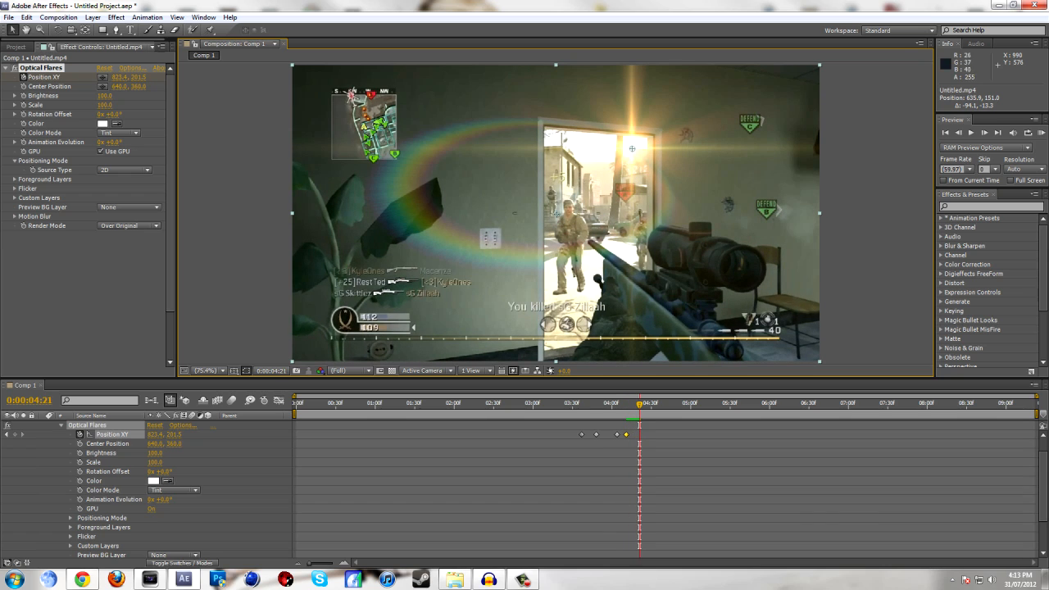
{"action": "key", "text": "Page_Down"}
{"action": "key", "text": "Page_Down"}
{"action": "key", "text": "Page_Down"}
{"action": "key", "text": "Page_Down"}
{"action": "key", "text": "Page_Down"}
{"action": "key", "text": "Page_Down"}
{"action": "key", "text": "Page_Down"}
{"action": "key", "text": "Page_Down"}
{"action": "key", "text": "Page_Down"}
{"action": "key", "text": "Page_Down"}
{"action": "key", "text": "Page_Down"}
{"action": "key", "text": "Page_Down"}
{"action": "key", "text": "Page_Down"}
{"action": "key", "text": "Page_Down"}
{"action": "key", "text": "Page_Down"}
{"action": "key", "text": "Page_Down"}
{"action": "key", "text": "Page_Down"}
{"action": "key", "text": "Page_Down"}
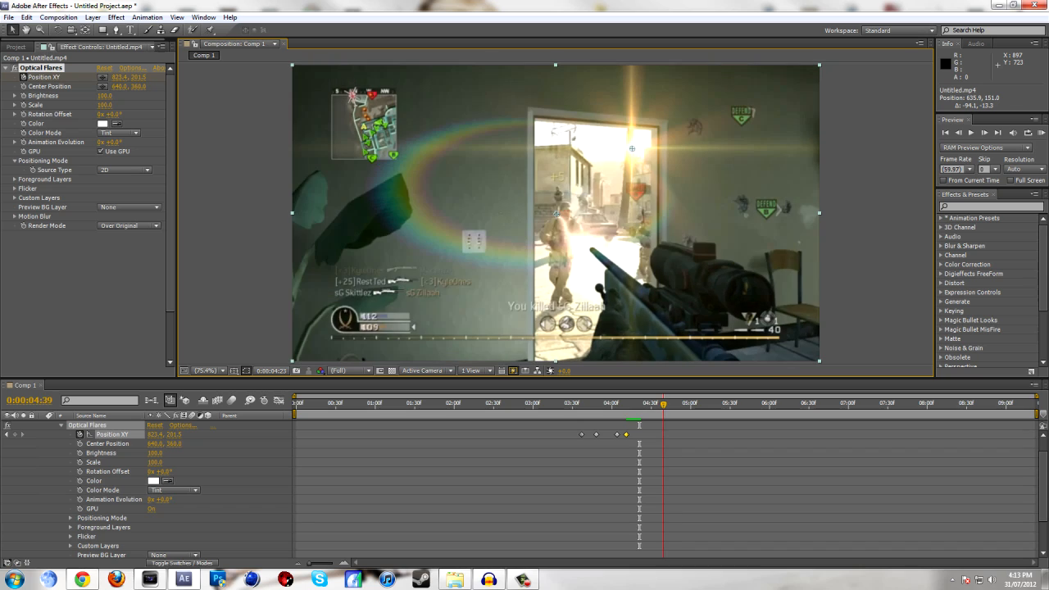
{"action": "left_click", "coordinate": [103, 77]}
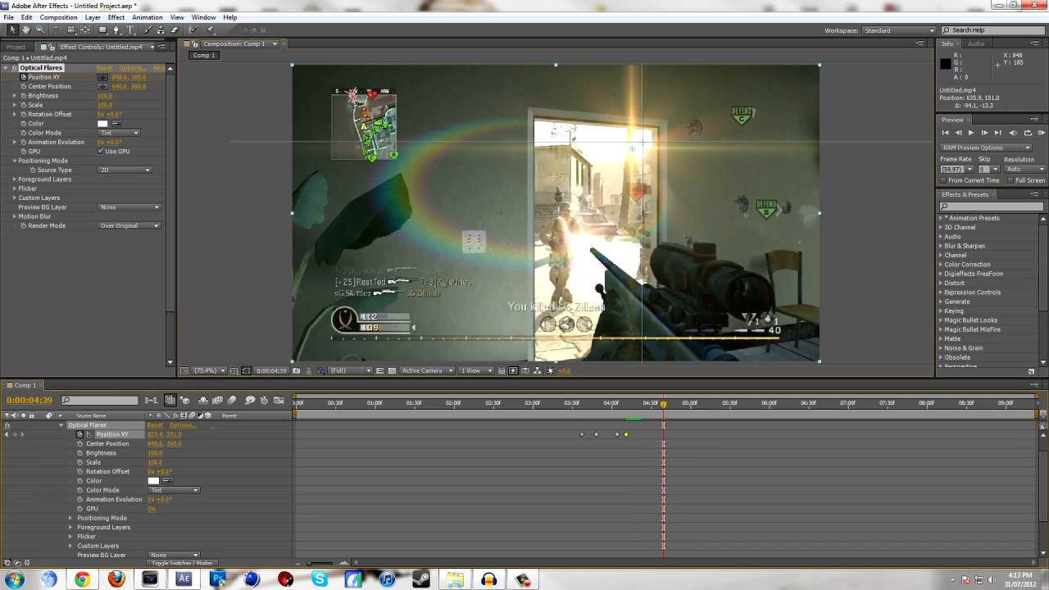
{"action": "left_click", "coordinate": [643, 142]}
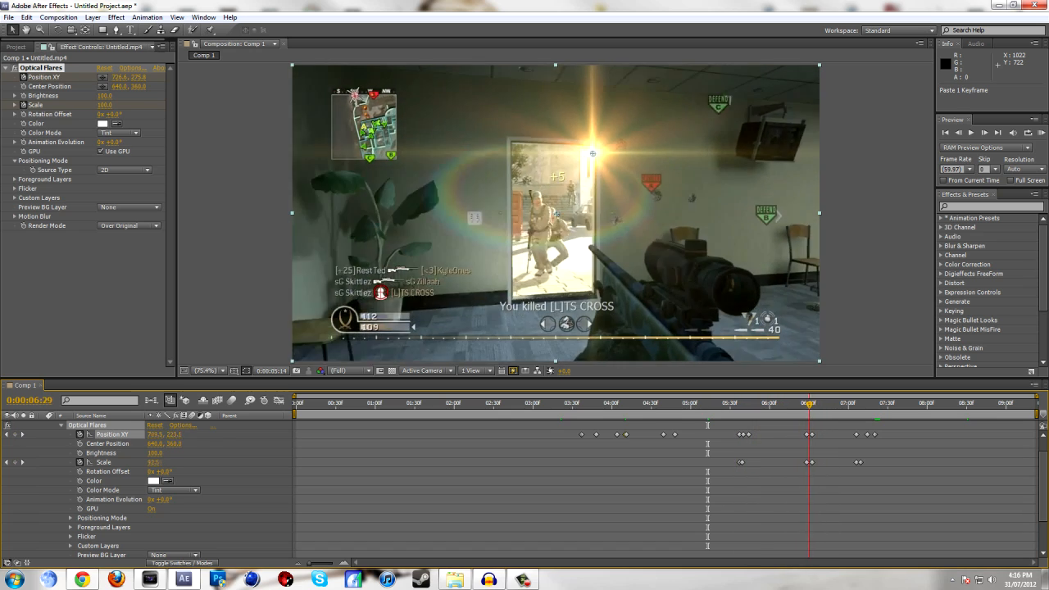
Step: Review the flare's motion, and keyframe its Brightness to rise from a lower value at 0:00:03:02 to 100 at 0:00:03:10
{"action": "left_click_drag", "start_coordinate": [807, 403], "coordinate": [788, 403]}
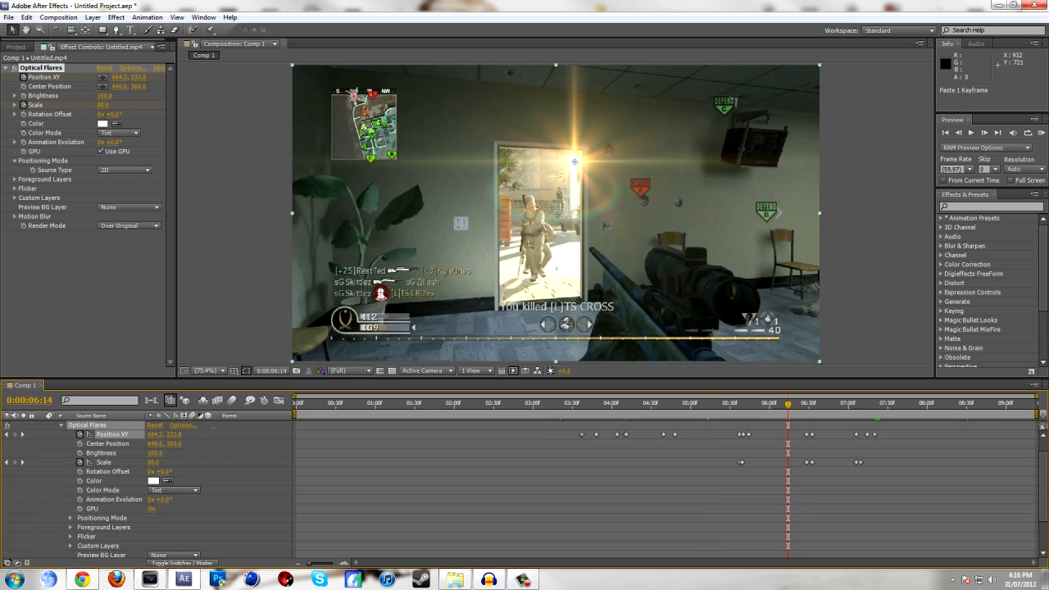
{"action": "left_click_drag", "start_coordinate": [788, 403], "coordinate": [784, 403]}
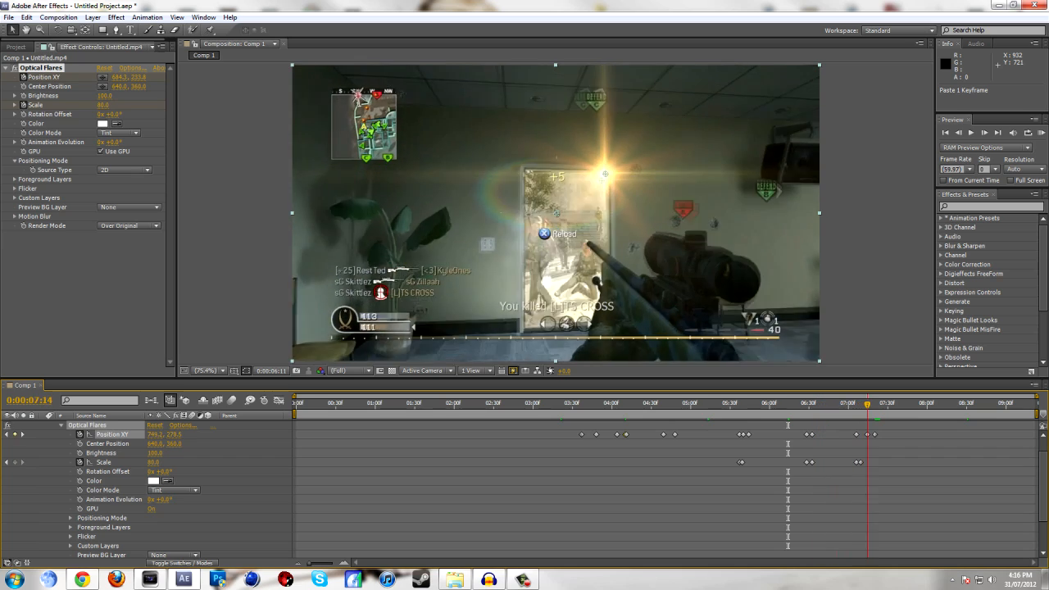
{"action": "left_click_drag", "start_coordinate": [894, 404], "coordinate": [523, 404]}
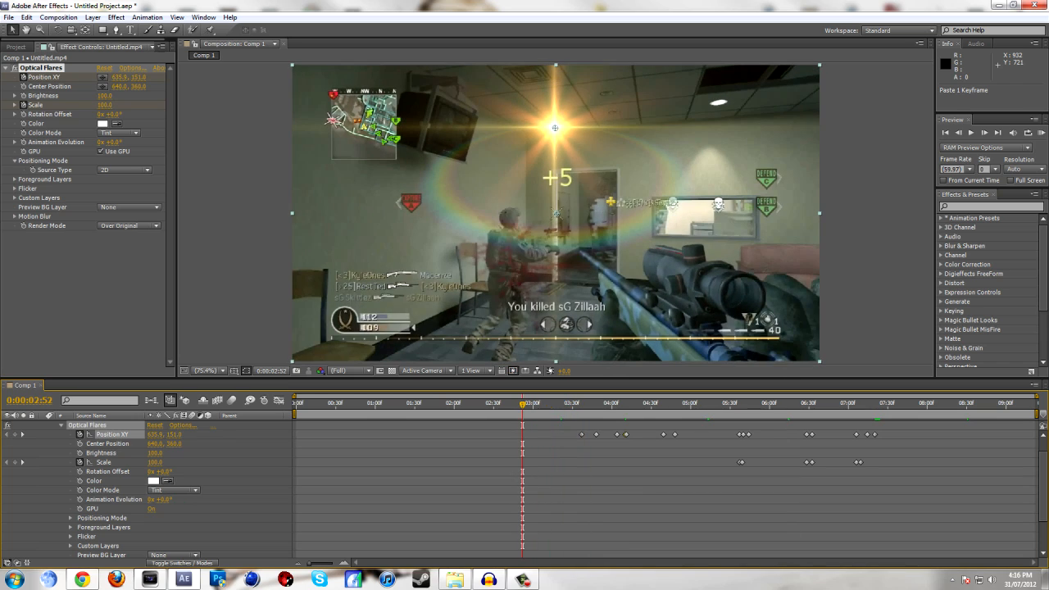
{"action": "key", "text": "space"}
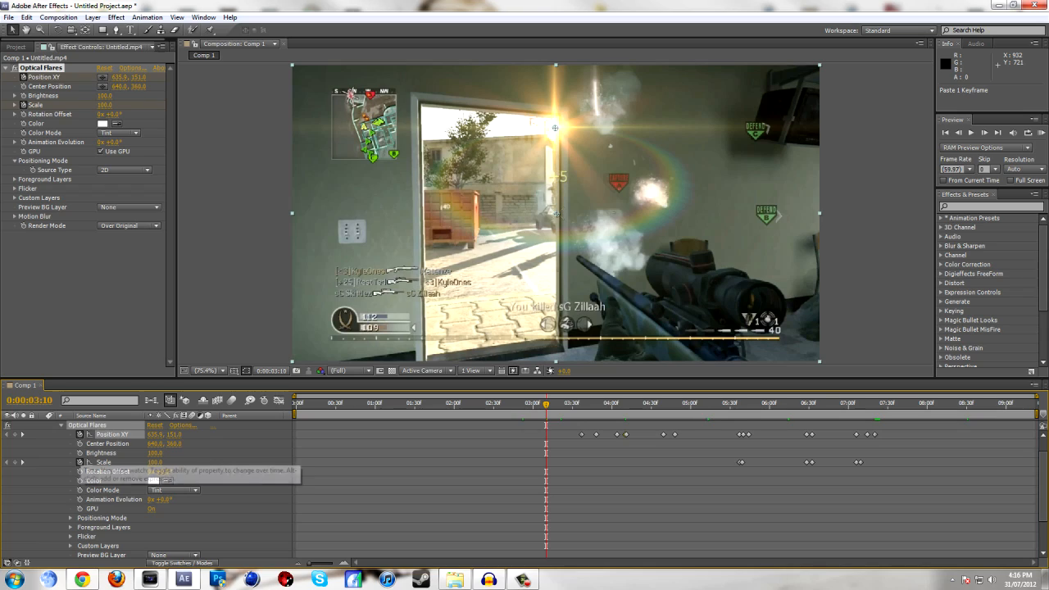
{"action": "left_click", "coordinate": [79, 452]}
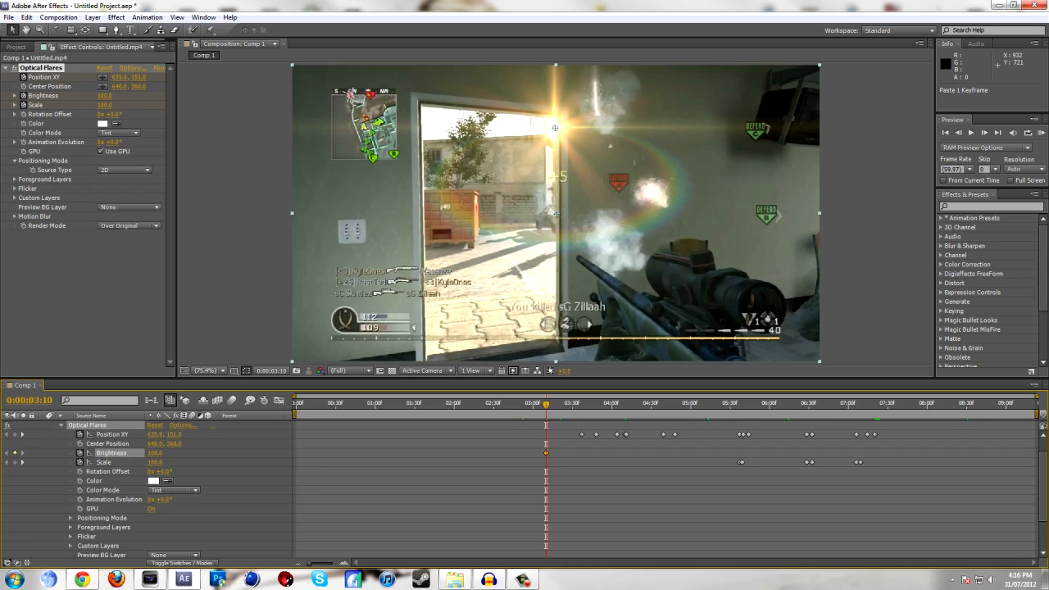
{"action": "left_click_drag", "start_coordinate": [546, 405], "coordinate": [535, 405]}
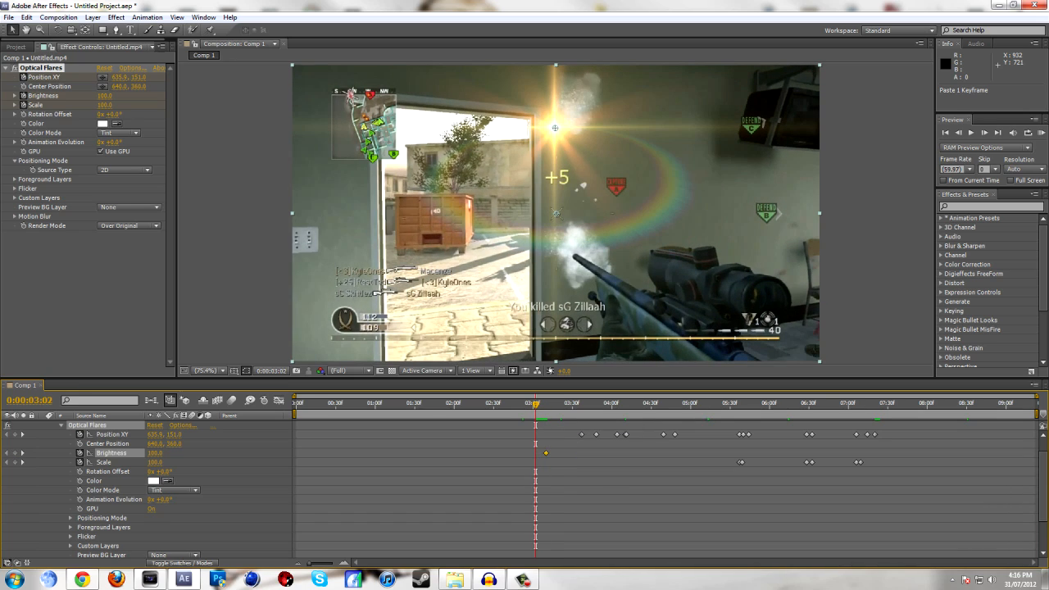
{"action": "left_click_drag", "start_coordinate": [155, 453], "coordinate": [95, 453]}
{"action": "left_click_drag", "start_coordinate": [536, 403], "coordinate": [539, 404]}
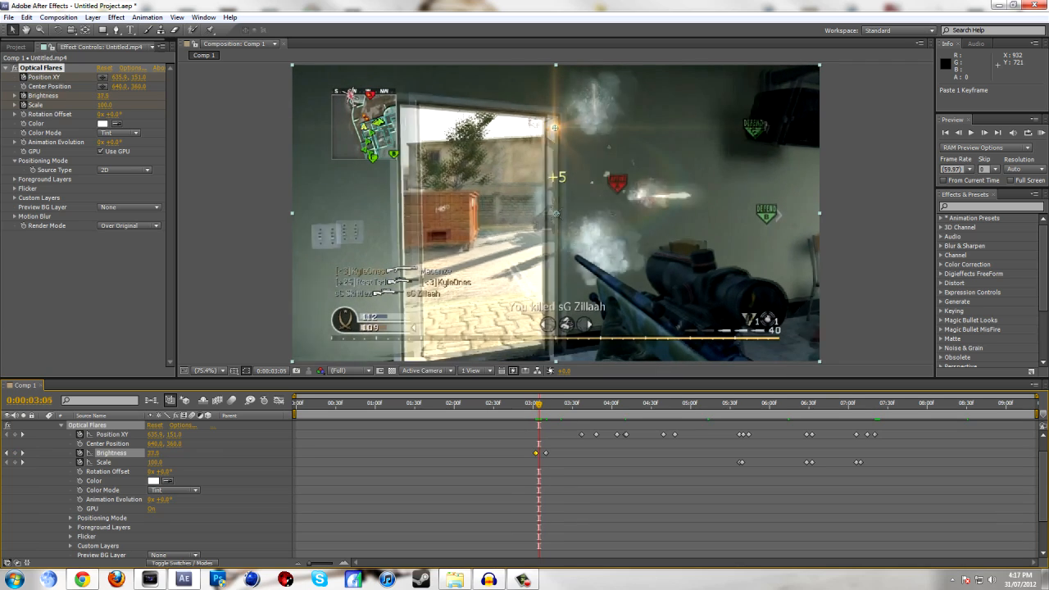
Step: Shift the two fade-in Brightness keyframes so the flare's fade-in starts at 0:00:03:07, and check it frame by frame
{"action": "mouse_move", "coordinate": [538, 404]}
{"action": "left_mouse_down"}
{"action": "mouse_move", "coordinate": [548, 404]}
{"action": "mouse_move", "coordinate": [538, 404]}
{"action": "left_mouse_up"}
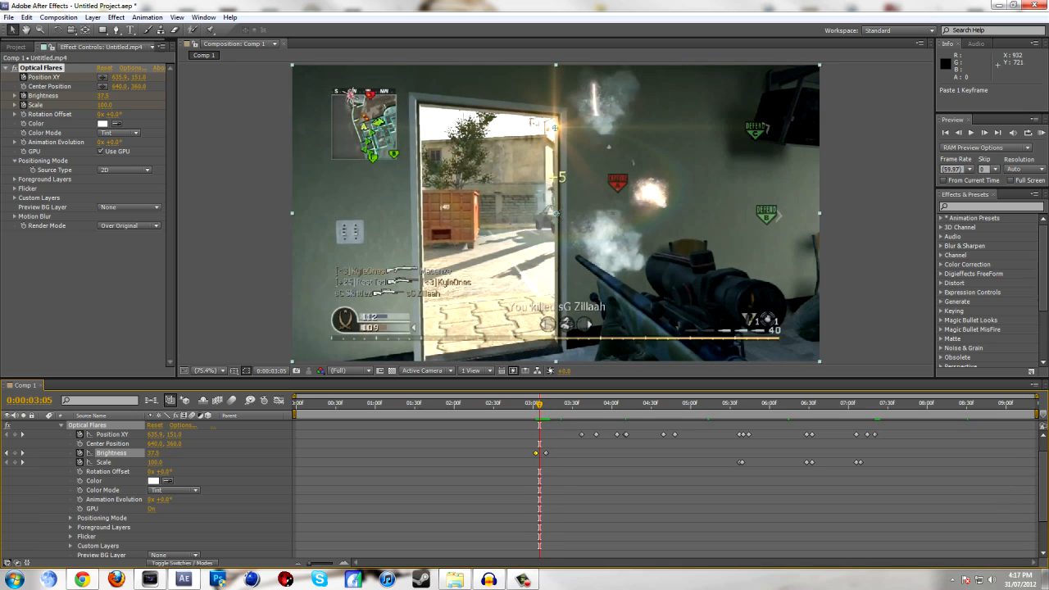
{"action": "mouse_move", "coordinate": [528, 447]}
{"action": "left_mouse_down"}
{"action": "mouse_move", "coordinate": [553, 458]}
{"action": "mouse_move", "coordinate": [542, 453]}
{"action": "left_mouse_up"}
{"action": "key", "text": "Page_Down"}
{"action": "key", "text": "Page_Down"}
{"action": "key", "text": "Page_Down"}
{"action": "key", "text": "Page_Down"}
{"action": "key", "text": "Page_Down"}
{"action": "key", "text": "Page_Down"}
{"action": "key", "text": "Page_Down"}
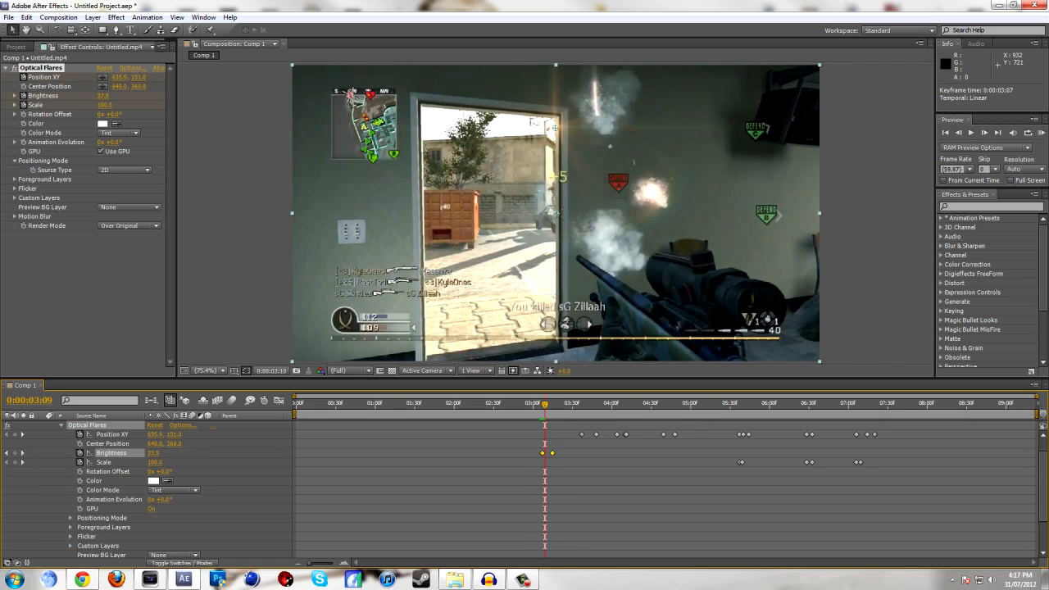
{"action": "key", "text": "Page_Down"}
{"action": "key", "text": "Page_Down"}
{"action": "key", "text": "Page_Down"}
{"action": "key", "text": "Page_Down"}
{"action": "key", "text": "Page_Down"}
{"action": "key", "text": "Page_Down"}
{"action": "key", "text": "Page_Down"}
{"action": "key", "text": "Page_Down"}
{"action": "key", "text": "Page_Down"}
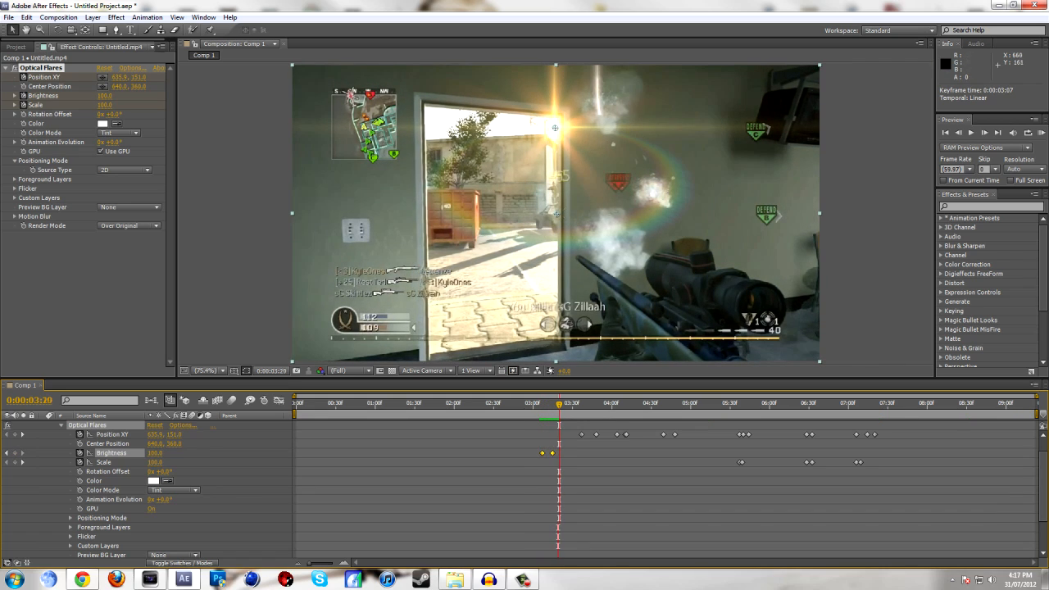
{"action": "key", "text": "Page_Down"}
{"action": "key", "text": "Page_Down"}
{"action": "key", "text": "Page_Down"}
Step: Keyframe the flare's Brightness to drop from 100 at 0:00:04:46 to 0 at 0:00:04:49
{"action": "left_click_drag", "start_coordinate": [563, 404], "coordinate": [674, 404]}
{"action": "key", "text": "Page_Down"}
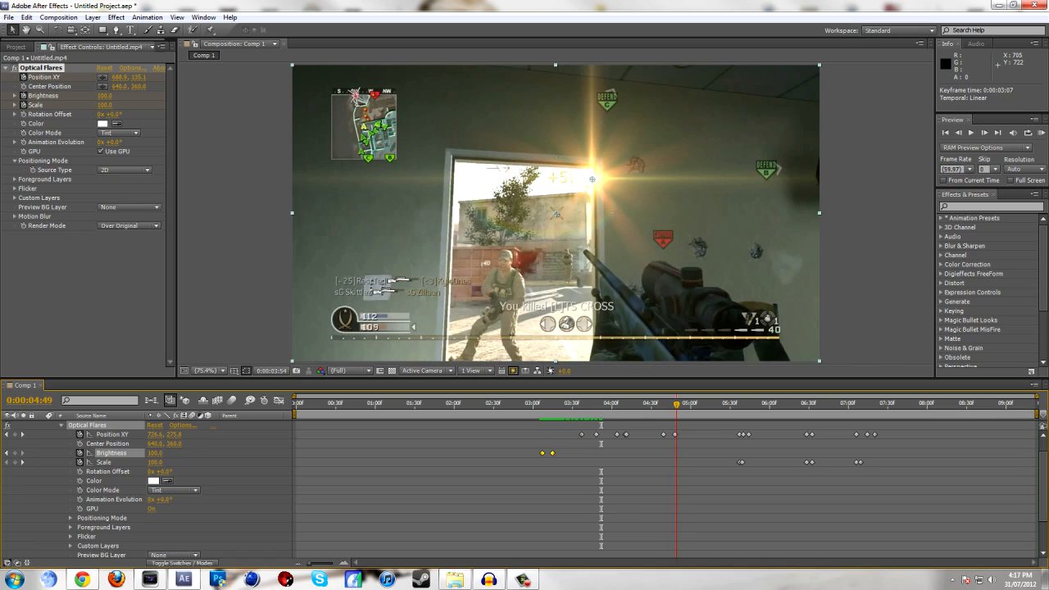
{"action": "key", "text": "Page_Up"}
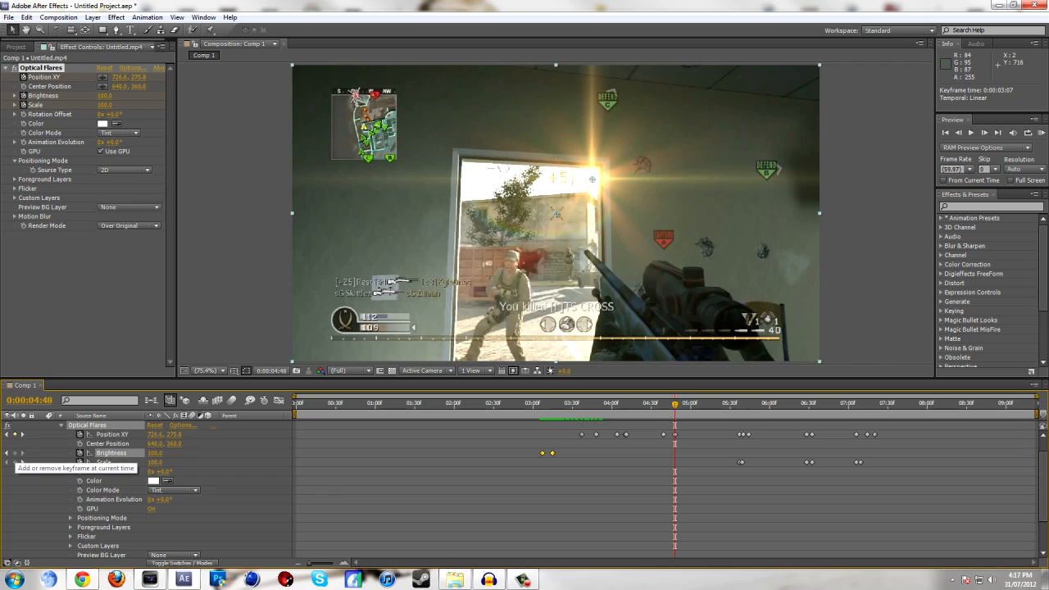
{"action": "left_click", "coordinate": [14, 453]}
{"action": "key", "text": "Page_Down"}
{"action": "key", "text": "Page_Down"}
{"action": "key", "text": "Page_Down"}
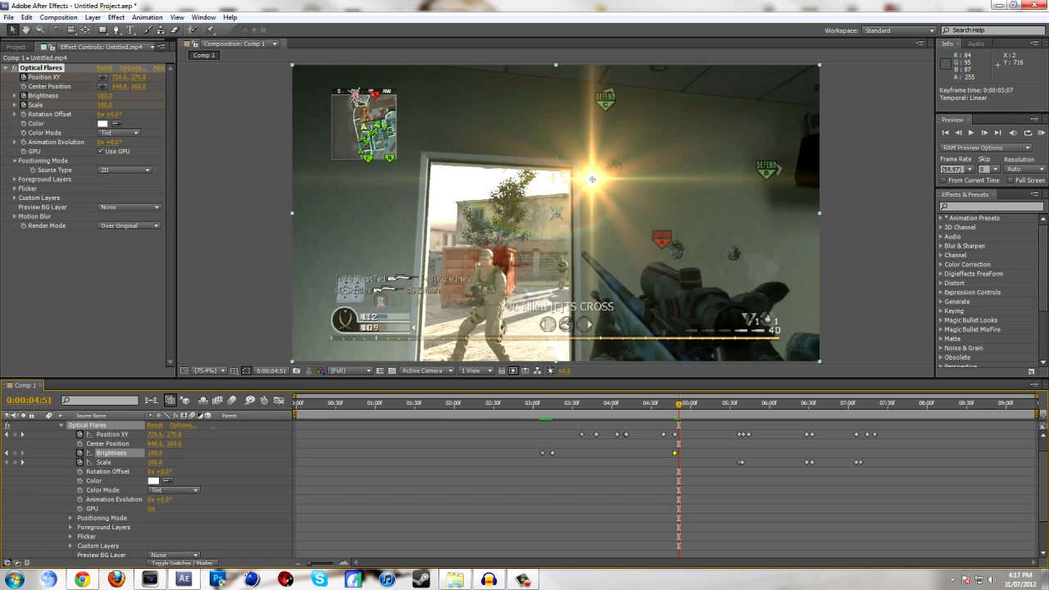
{"action": "key", "text": "Page_Up"}
{"action": "key", "text": "Page_Up"}
{"action": "key", "text": "Page_Up"}
{"action": "key", "text": "Page_Up"}
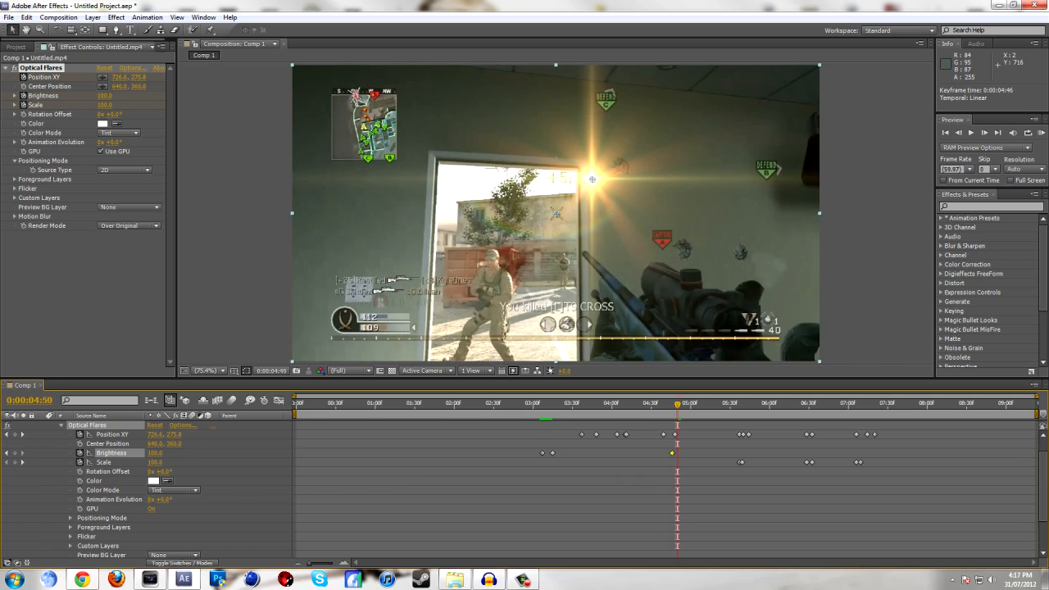
{"action": "key", "text": "Page_Down"}
{"action": "key", "text": "Page_Down"}
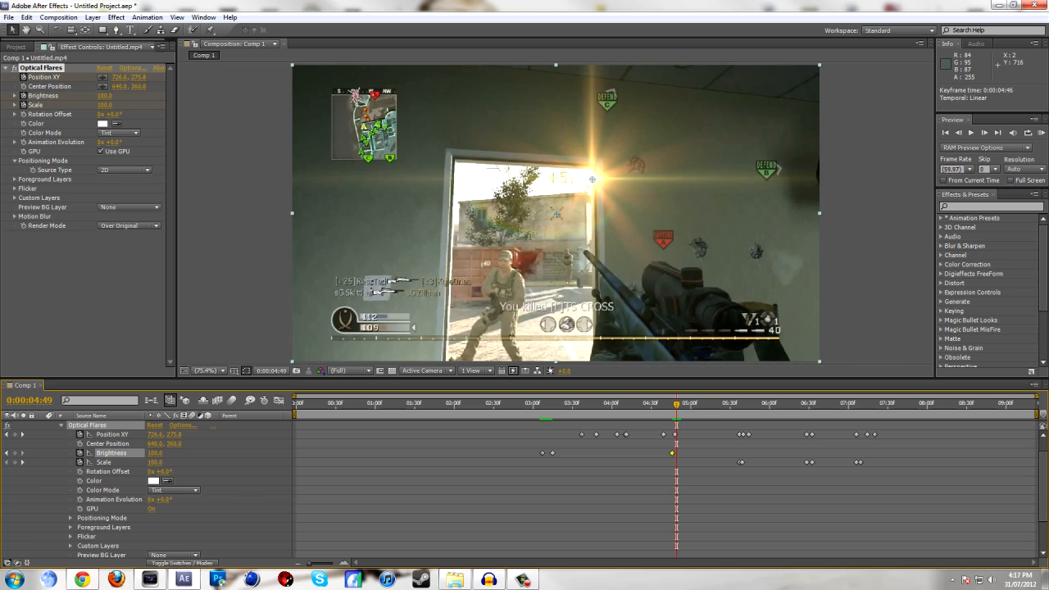
{"action": "key", "text": "Page_Up"}
{"action": "key", "text": "Page_Up"}
{"action": "key", "text": "Page_Up"}
{"action": "key", "text": "Page_Up"}
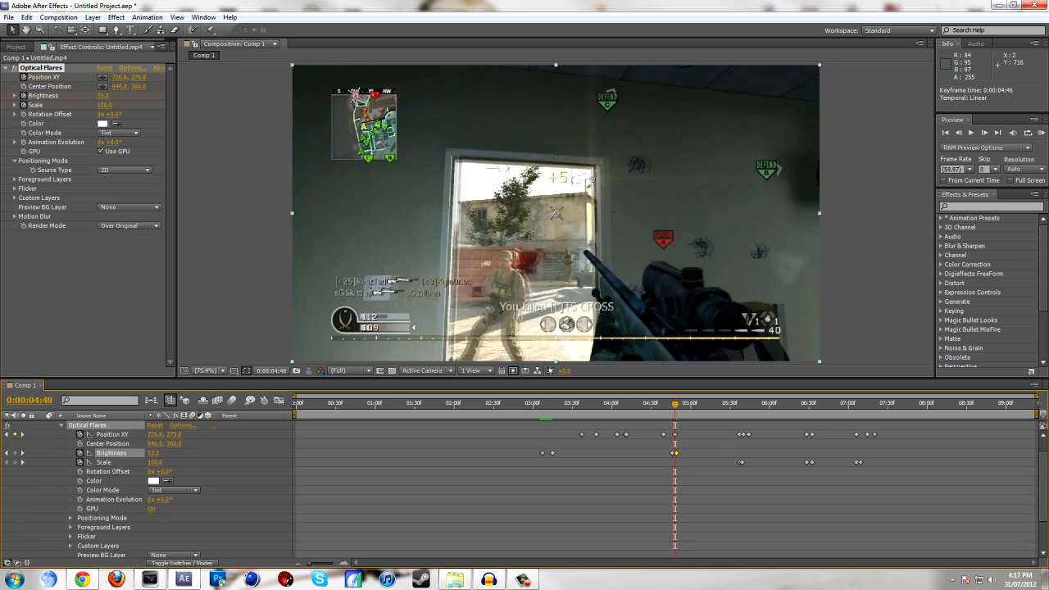
{"action": "key", "text": "Page_Down"}
{"action": "key", "text": "Page_Down"}
{"action": "key", "text": "Page_Down"}
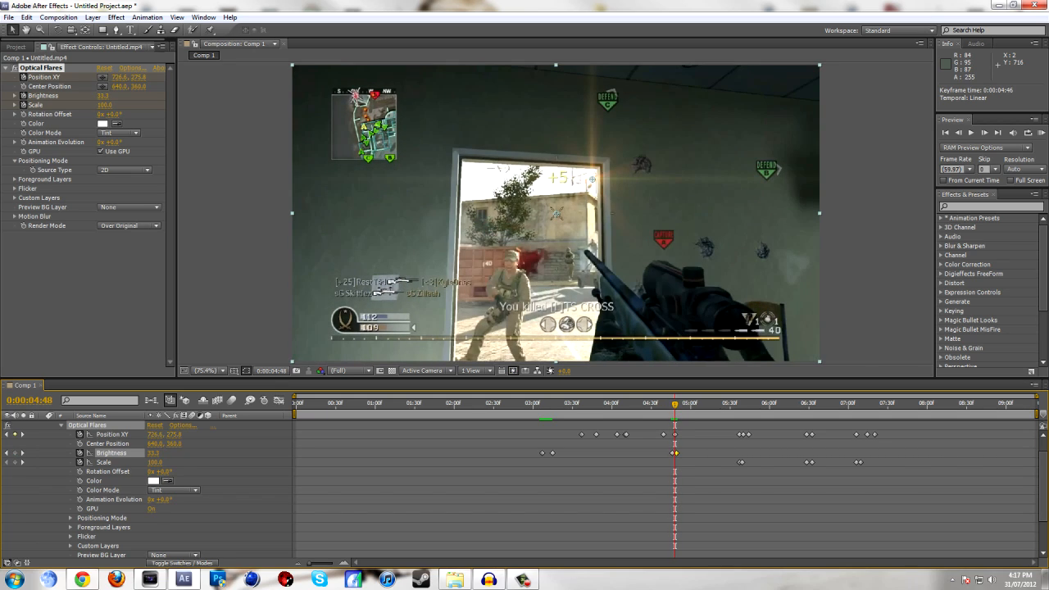
{"action": "key", "text": "Page_Down"}
{"action": "key", "text": "Page_Down"}
{"action": "key", "text": "Page_Down"}
{"action": "key", "text": "Page_Down"}
{"action": "key", "text": "Page_Down"}
{"action": "key", "text": "Page_Down"}
{"action": "key", "text": "Page_Down"}
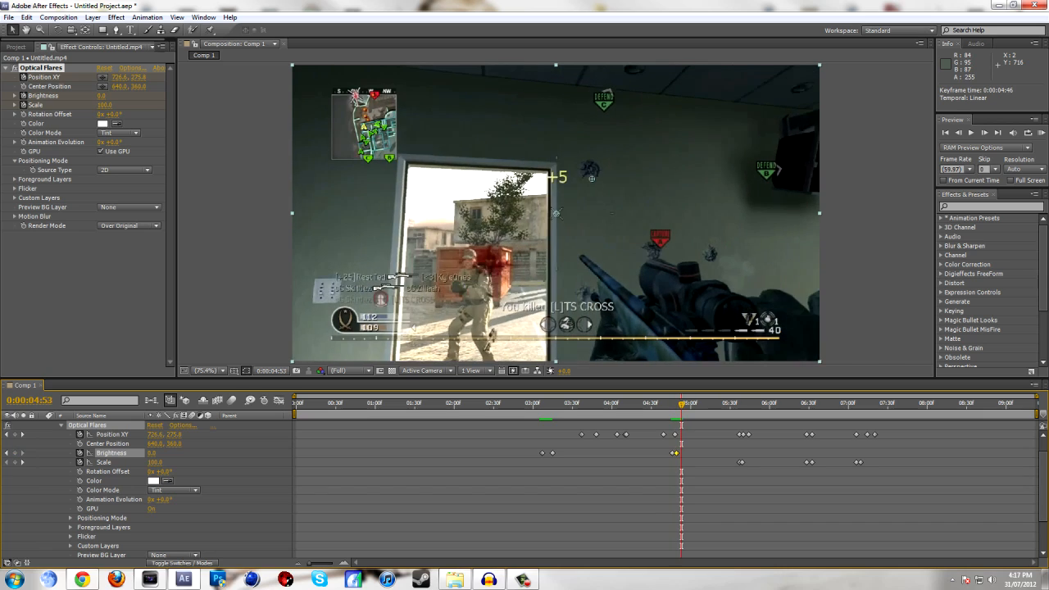
Step: Keyframe the flare's Brightness to rise from 0 at 0:00:05:40 to 100 a few frames after that
{"action": "key", "text": "Page_Down"}
{"action": "key", "text": "Page_Down"}
{"action": "key", "text": "Page_Down"}
{"action": "key", "text": "Page_Down"}
{"action": "key", "text": "Page_Down"}
{"action": "key", "text": "Page_Down"}
{"action": "key", "text": "Page_Down"}
{"action": "key", "text": "Page_Down"}
{"action": "key", "text": "Page_Down"}
{"action": "key", "text": "Page_Down"}
{"action": "key", "text": "Page_Down"}
{"action": "key", "text": "Page_Down"}
{"action": "key", "text": "Page_Down"}
{"action": "key", "text": "Page_Down"}
{"action": "key", "text": "Page_Down"}
{"action": "key", "text": "Page_Down"}
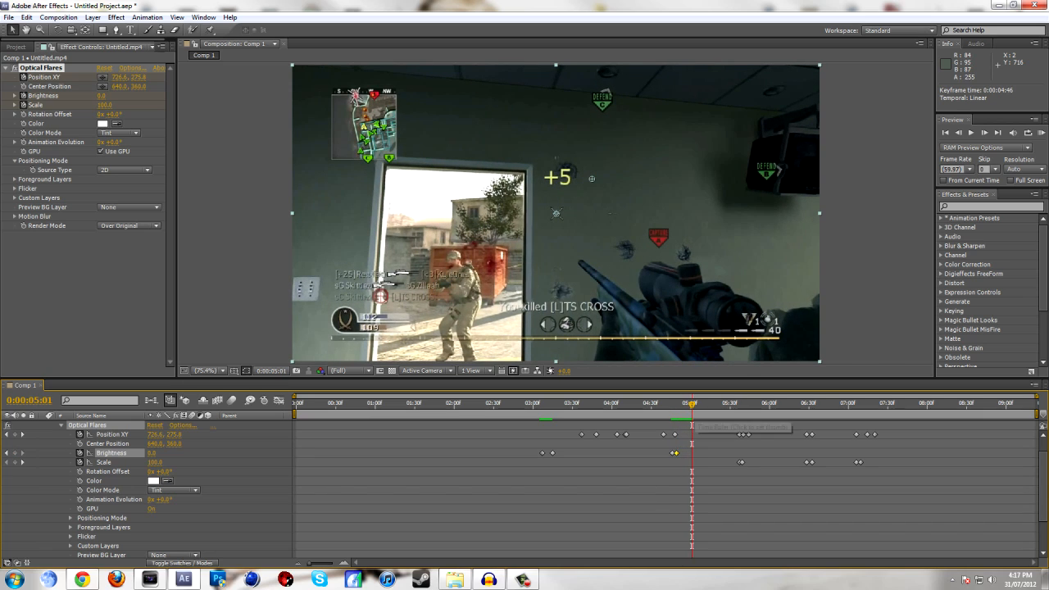
{"action": "key", "text": "Page_Down"}
{"action": "key", "text": "Page_Down"}
{"action": "key", "text": "Page_Down"}
{"action": "key", "text": "Page_Down"}
{"action": "key", "text": "Page_Down"}
{"action": "key", "text": "Page_Down"}
{"action": "key", "text": "Page_Down"}
{"action": "key", "text": "Page_Down"}
{"action": "key", "text": "Page_Down"}
{"action": "key", "text": "Page_Down"}
{"action": "key", "text": "Page_Down"}
{"action": "key", "text": "Page_Down"}
{"action": "key", "text": "Page_Down"}
{"action": "key", "text": "Page_Down"}
{"action": "key", "text": "Page_Down"}
{"action": "key", "text": "Page_Down"}
{"action": "key", "text": "Page_Down"}
{"action": "key", "text": "Page_Down"}
{"action": "key", "text": "Page_Down"}
{"action": "key", "text": "Page_Down"}
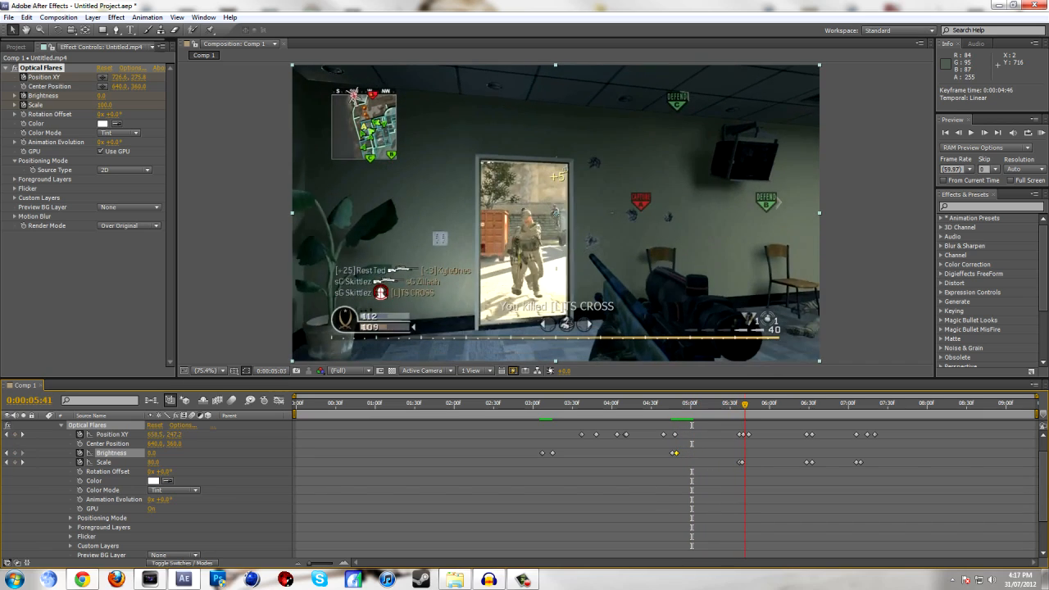
{"action": "key", "text": "Page_Down"}
{"action": "key", "text": "Page_Down"}
{"action": "key", "text": "Page_Up"}
{"action": "key", "text": "Page_Up"}
{"action": "key", "text": "Page_Up"}
{"action": "key", "text": "Page_Down"}
{"action": "key", "text": "Page_Down"}
{"action": "key", "text": "Page_Down"}
{"action": "key", "text": "Page_Down"}
{"action": "key", "text": "Page_Down"}
{"action": "key", "text": "Page_Down"}
{"action": "key", "text": "Page_Down"}
{"action": "key", "text": "Page_Down"}
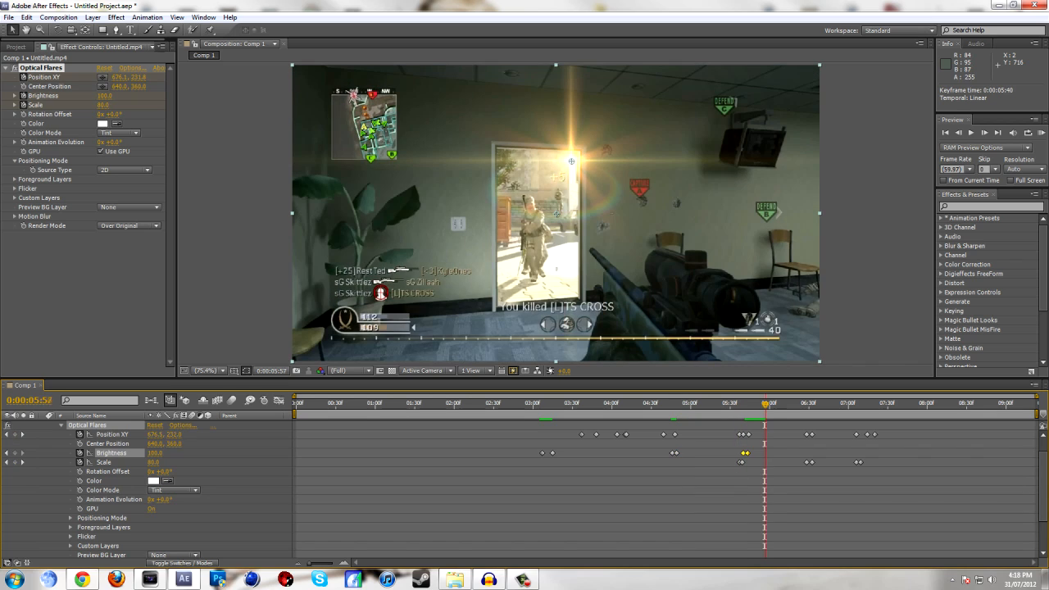
Step: Keyframe the flare's Brightness to drop from 100 at 0:00:07:20 to 0 at 0:00:07:23
{"action": "key", "text": "Page_Down"}
{"action": "key", "text": "Page_Down"}
{"action": "key", "text": "Page_Down"}
{"action": "key", "text": "Page_Down"}
{"action": "key", "text": "Page_Down"}
{"action": "key", "text": "Page_Down"}
{"action": "key", "text": "Page_Down"}
{"action": "key", "text": "Page_Down"}
{"action": "key", "text": "Page_Down"}
{"action": "key", "text": "Page_Down"}
{"action": "key", "text": "Page_Down"}
{"action": "key", "text": "Page_Down"}
{"action": "key", "text": "Page_Down"}
{"action": "key", "text": "Page_Down"}
{"action": "key", "text": "Page_Down"}
{"action": "key", "text": "Page_Down"}
{"action": "key", "text": "Page_Down"}
{"action": "key", "text": "Page_Down"}
{"action": "key", "text": "Page_Down"}
{"action": "key", "text": "Page_Down"}
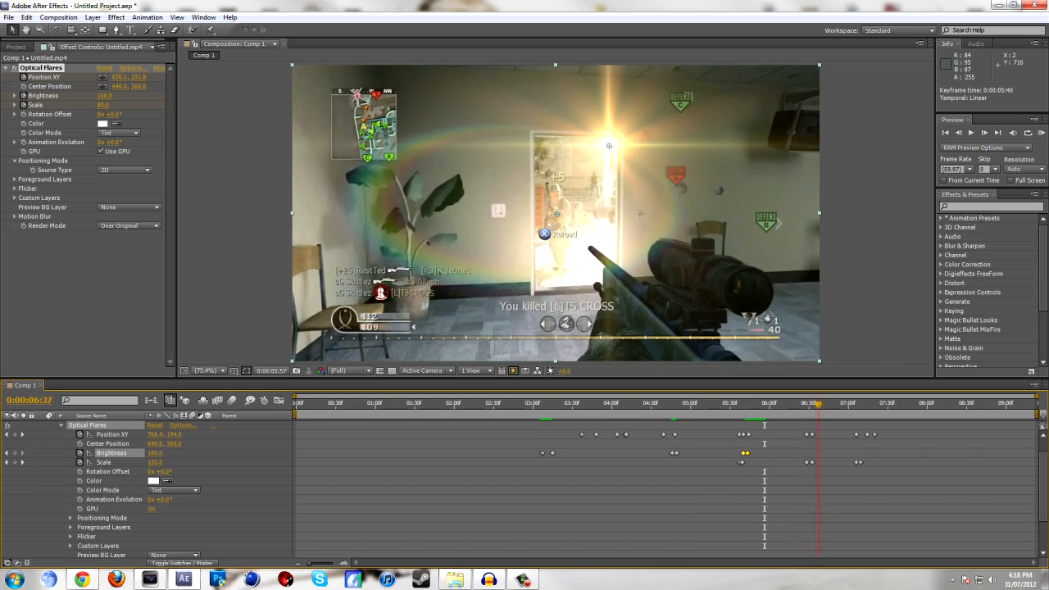
{"action": "key", "text": "Page_Down"}
{"action": "key", "text": "Page_Down"}
{"action": "key", "text": "Page_Down"}
{"action": "key", "text": "Page_Down"}
{"action": "key", "text": "Page_Down"}
{"action": "key", "text": "Page_Down"}
{"action": "key", "text": "Page_Down"}
{"action": "key", "text": "Page_Down"}
{"action": "key", "text": "Page_Down"}
{"action": "key", "text": "Page_Down"}
{"action": "key", "text": "Page_Down"}
{"action": "key", "text": "Page_Down"}
{"action": "key", "text": "Page_Down"}
{"action": "key", "text": "Page_Down"}
{"action": "key", "text": "Page_Down"}
{"action": "key", "text": "Page_Down"}
{"action": "key", "text": "Page_Down"}
{"action": "key", "text": "Page_Down"}
{"action": "key", "text": "Page_Down"}
{"action": "key", "text": "Page_Down"}
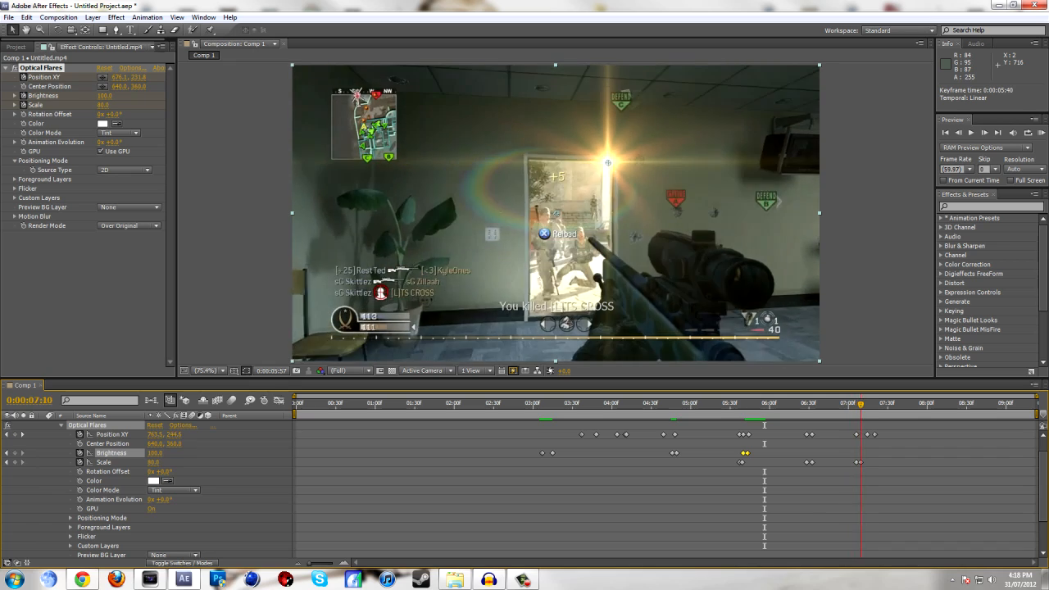
{"action": "key", "text": "Page_Down"}
{"action": "key", "text": "Page_Down"}
{"action": "key", "text": "Page_Down"}
{"action": "key", "text": "Page_Down"}
{"action": "key", "text": "Page_Down"}
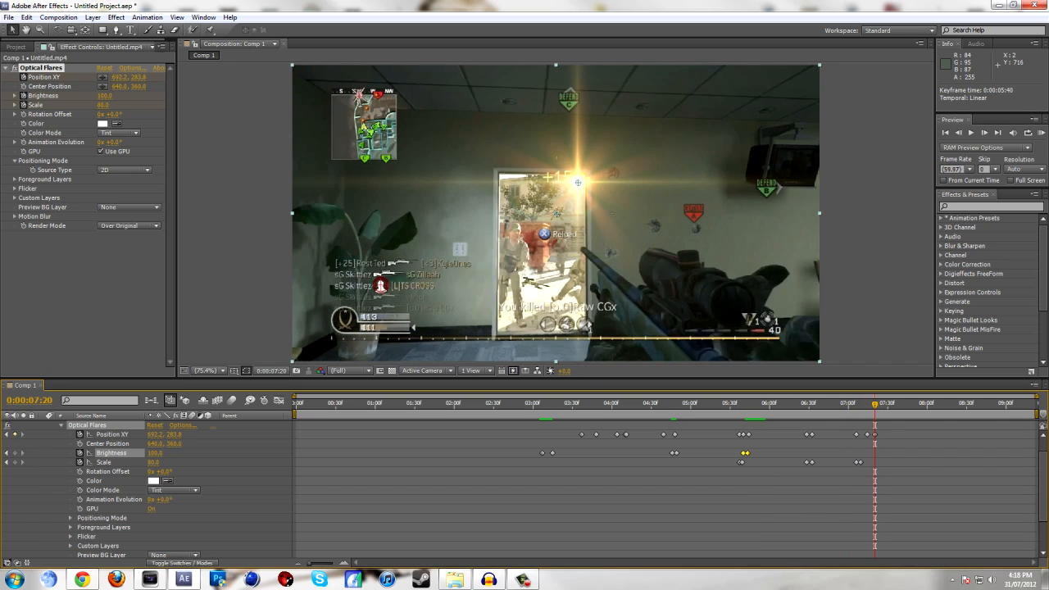
{"action": "left_click", "coordinate": [15, 452]}
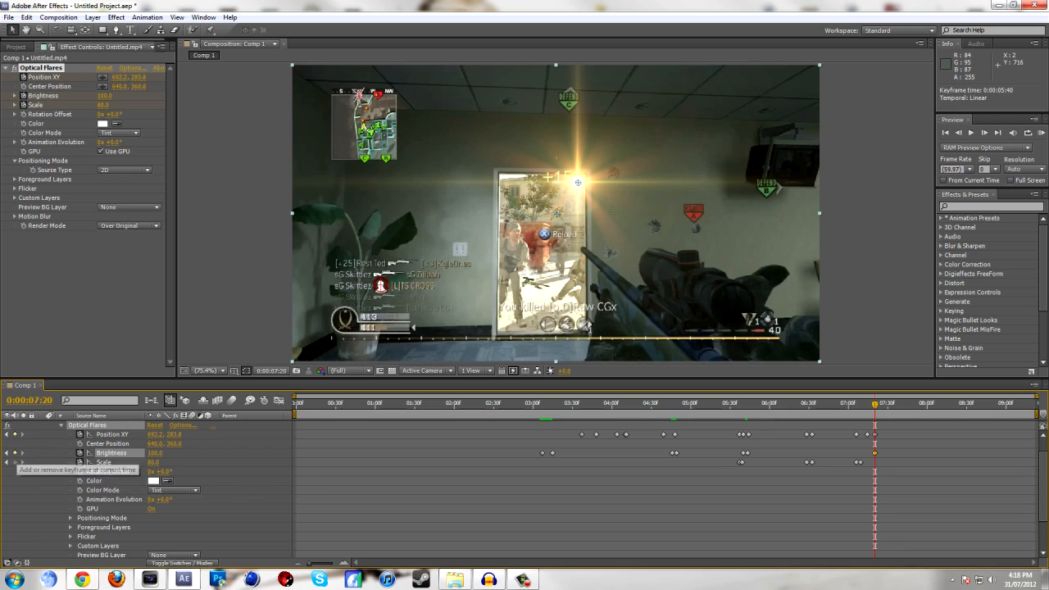
{"action": "key", "text": "Page_Down"}
{"action": "key", "text": "Page_Down"}
{"action": "key", "text": "Page_Down"}
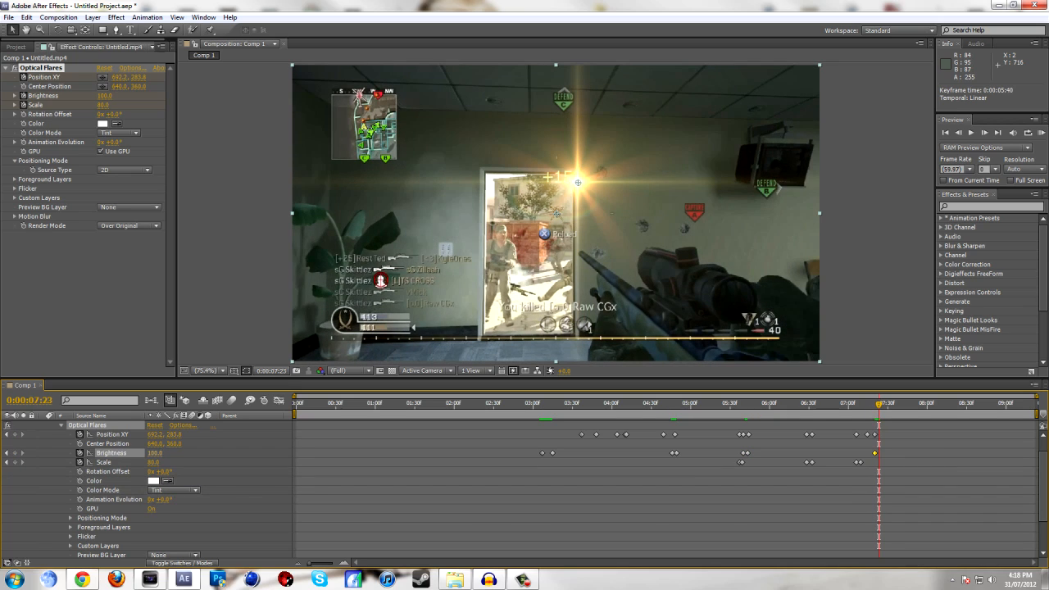
{"action": "key", "text": "Return"}
Step: Set the flare's Flicker Speed to 22, raise its Flicker Amount above zero, and check the flicker along the clip
{"action": "left_click_drag", "start_coordinate": [880, 403], "coordinate": [580, 404]}
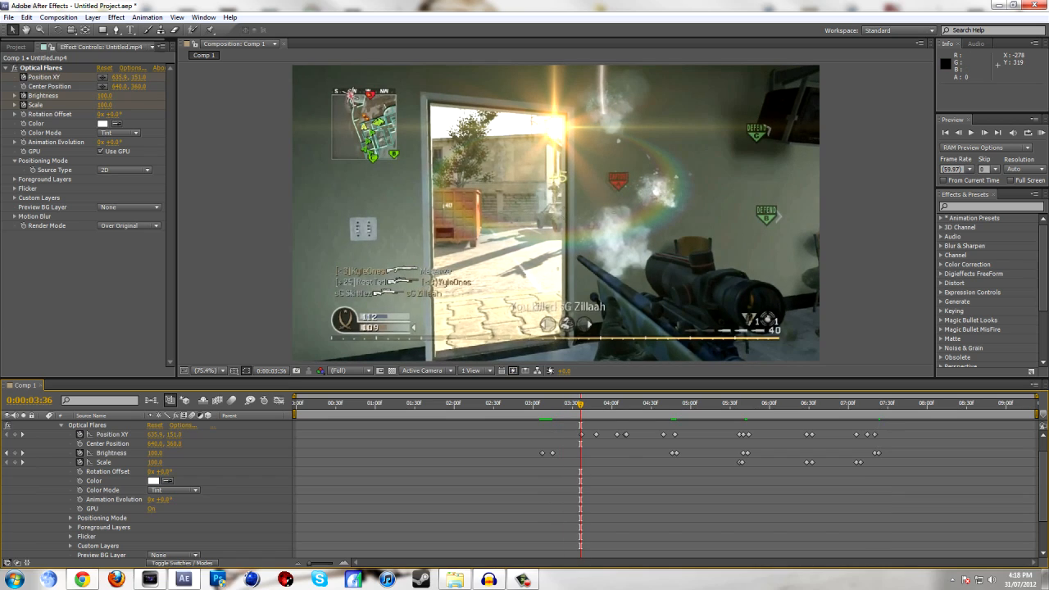
{"action": "left_click", "coordinate": [14, 188]}
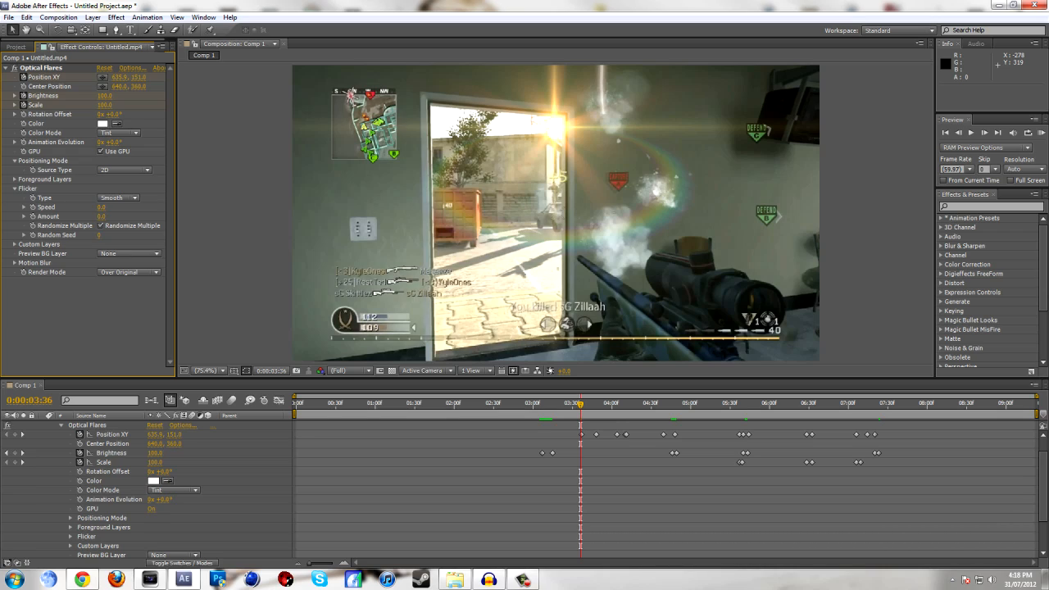
{"action": "left_click_drag", "start_coordinate": [100, 208], "coordinate": [106, 208]}
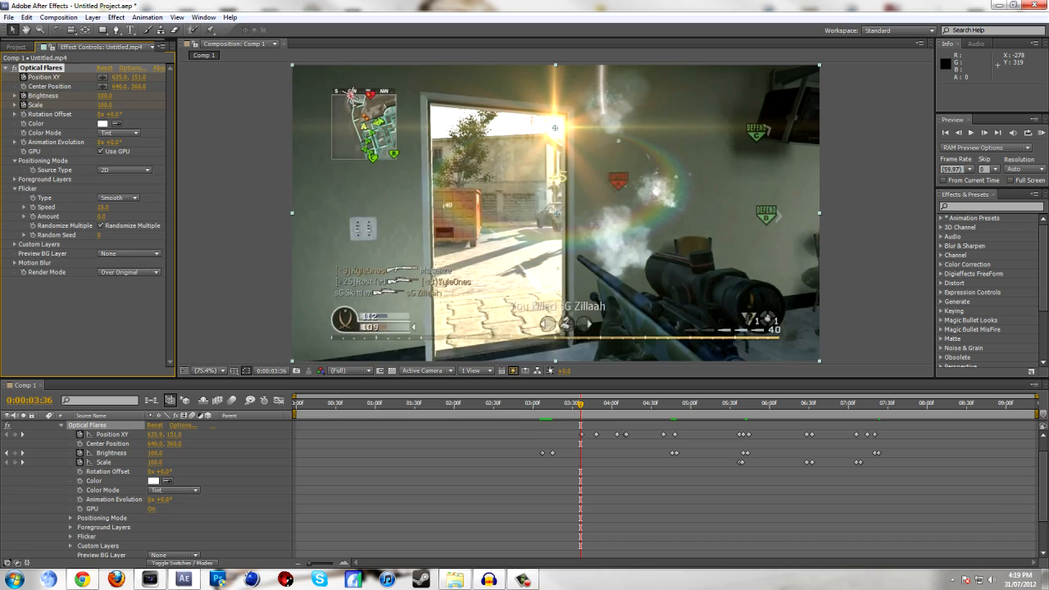
{"action": "left_click", "coordinate": [103, 207]}
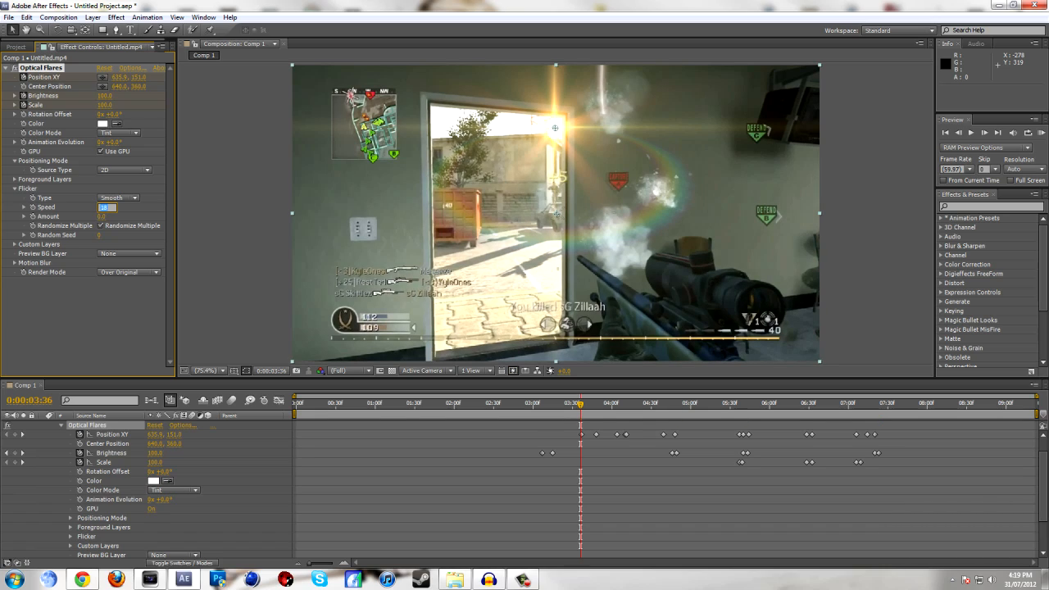
{"action": "key", "text": "Return"}
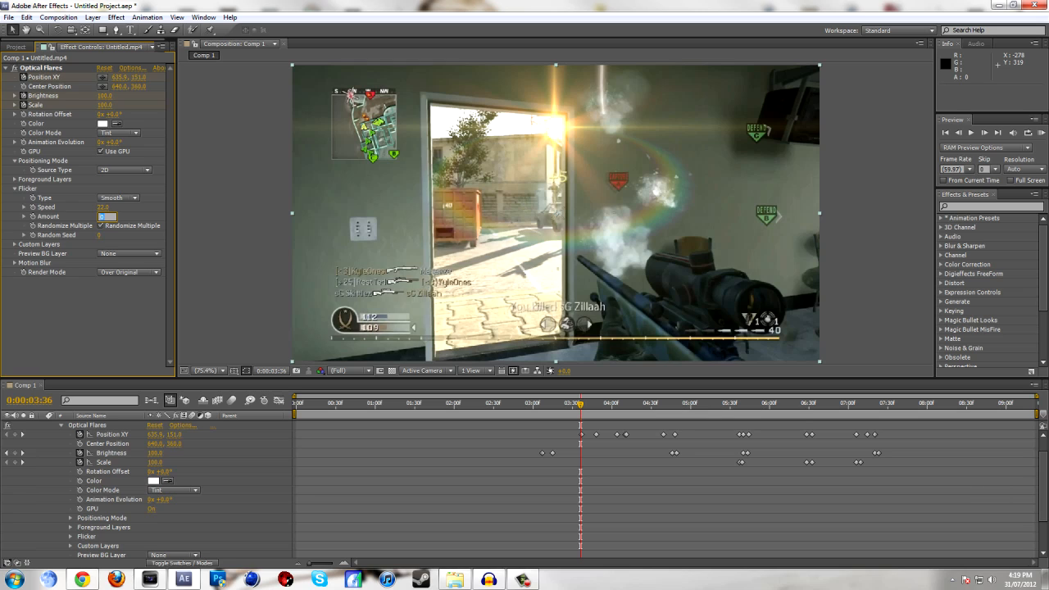
{"action": "key", "text": "Return"}
{"action": "left_click_drag", "start_coordinate": [542, 403], "coordinate": [641, 403]}
Step: Refine the flicker to an Amount of 55 and a Speed of 27, and scrub through the flare animation to review it
{"action": "left_click_drag", "start_coordinate": [103, 216], "coordinate": [110, 217]}
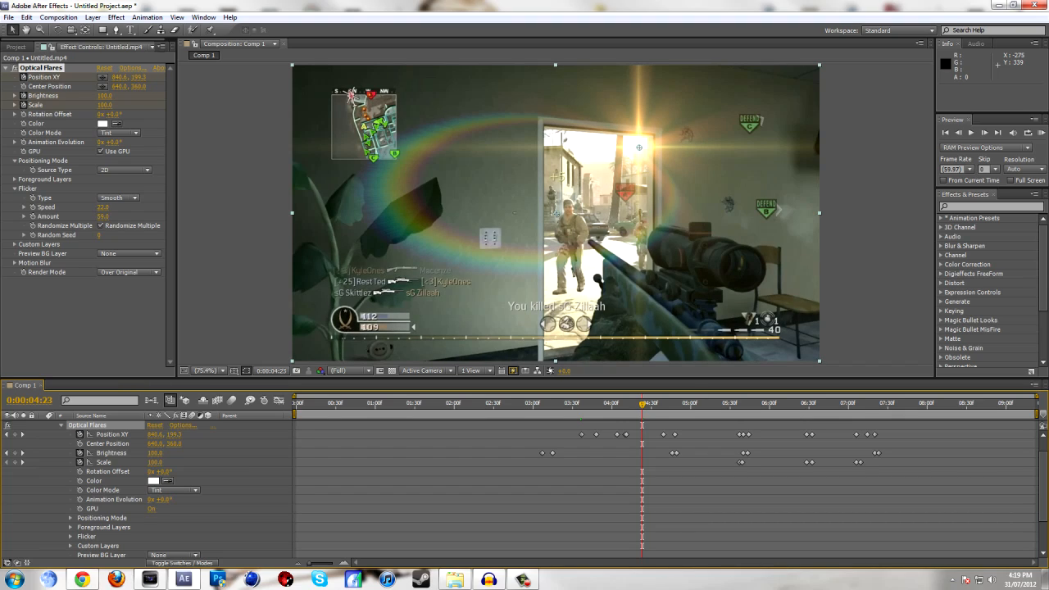
{"action": "left_click", "coordinate": [103, 216]}
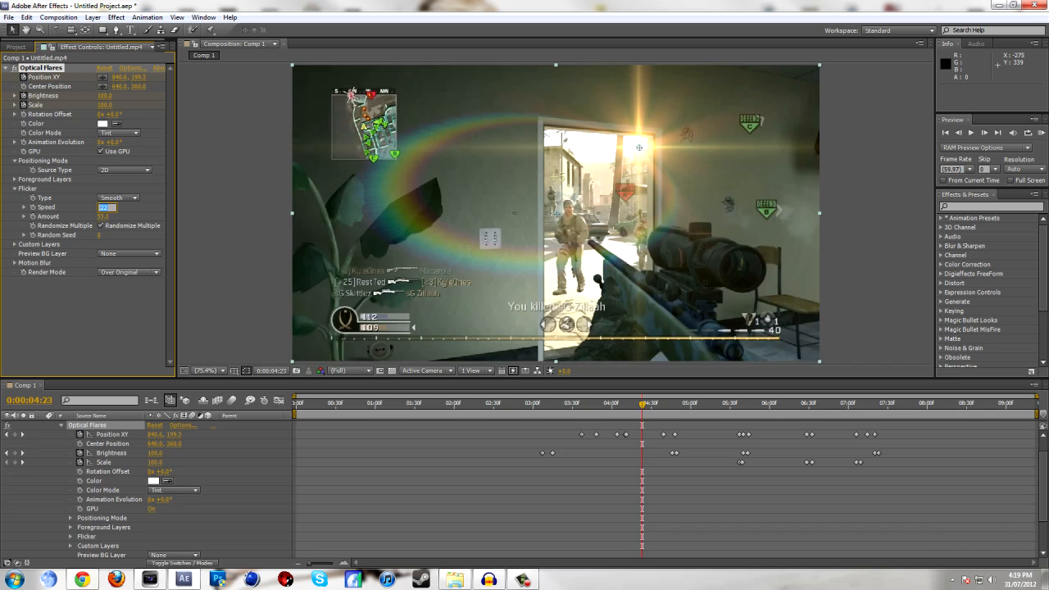
{"action": "key", "text": "Return"}
{"action": "left_click_drag", "start_coordinate": [585, 403], "coordinate": [885, 403]}
Step: Add the Magic Bullet Looks effect to the clip and load the "quackk" look from the LOOK FILES presets
{"action": "left_click", "coordinate": [117, 18]}
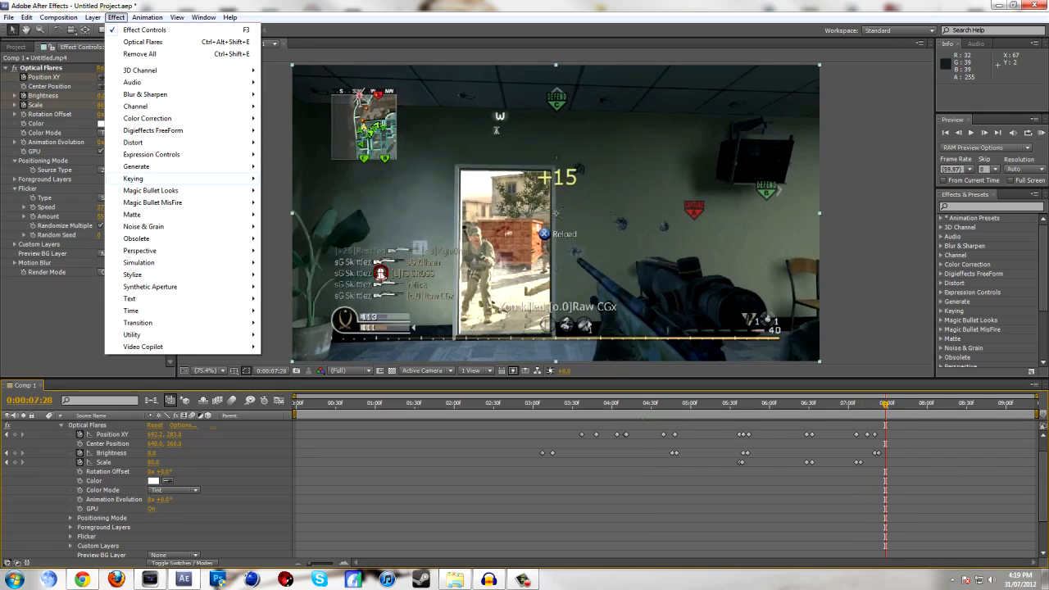
{"action": "mouse_move", "coordinate": [205, 190]}
{"action": "left_click", "coordinate": [291, 190]}
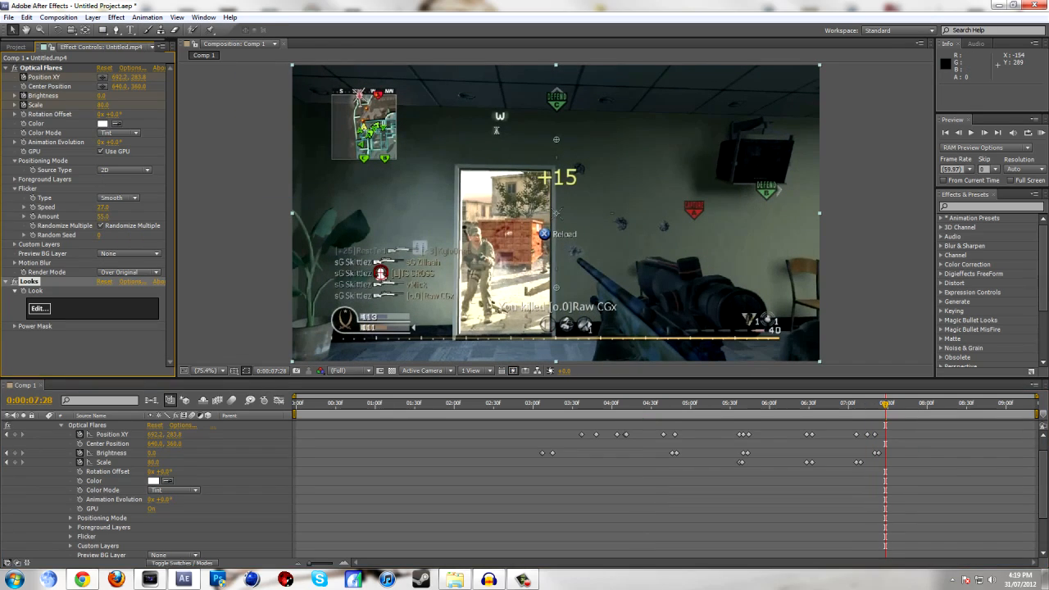
{"action": "left_click", "coordinate": [39, 308]}
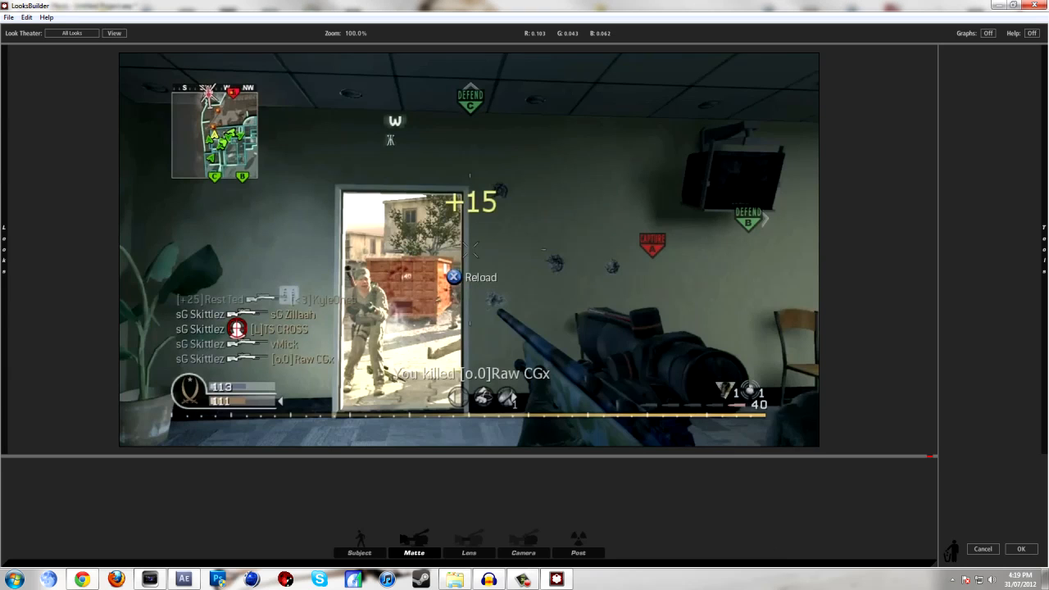
{"action": "mouse_move", "coordinate": [4, 249]}
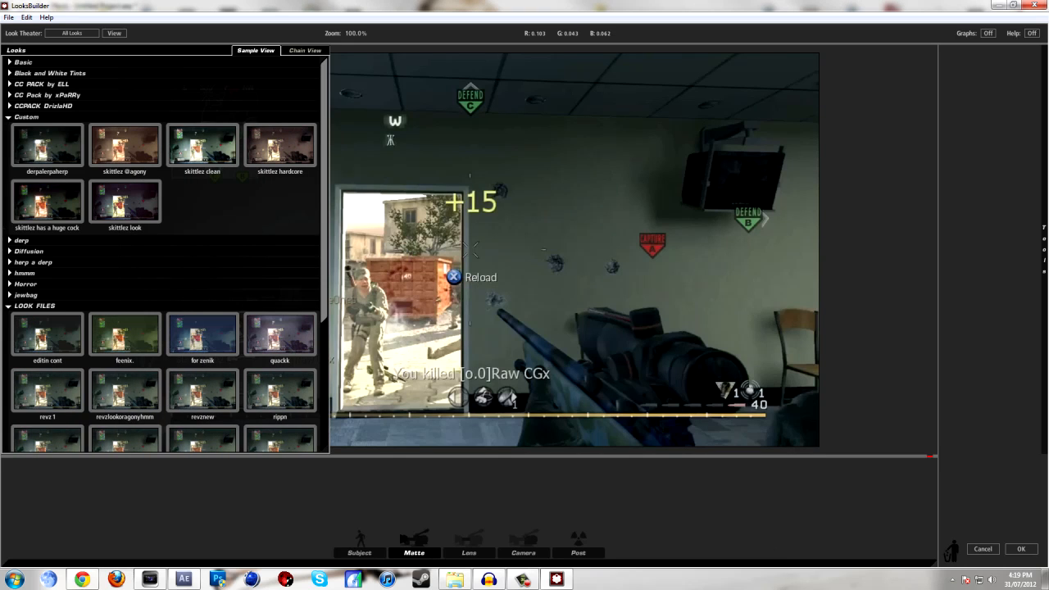
{"action": "left_click", "coordinate": [279, 334]}
Step: Remove Edge Softness from the look and shrink the Spot Exposure radius to about 0.68, applying the look to the clip
{"action": "left_click", "coordinate": [490, 494]}
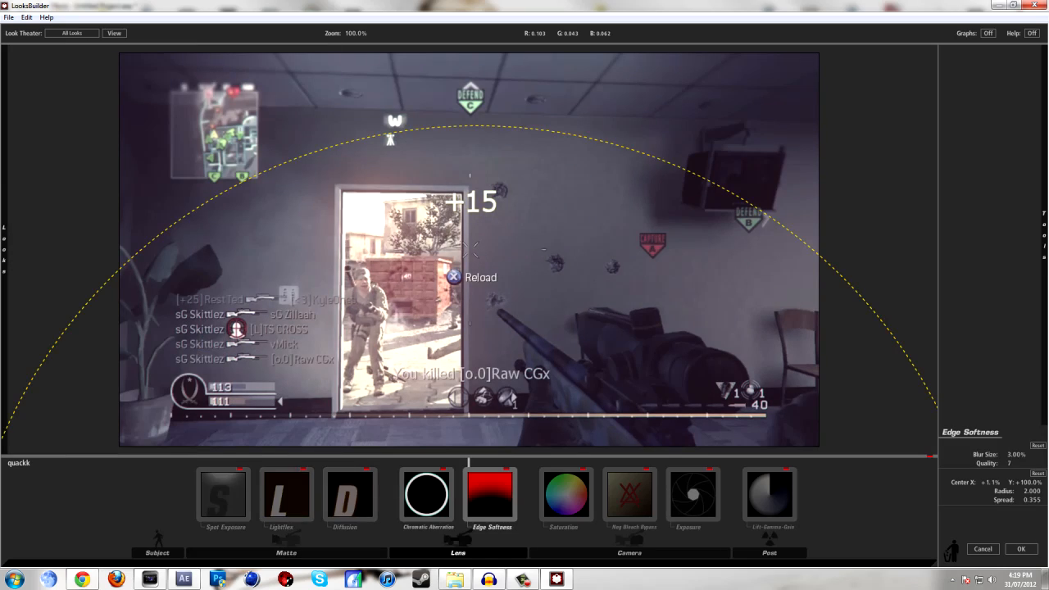
{"action": "key", "text": "Delete"}
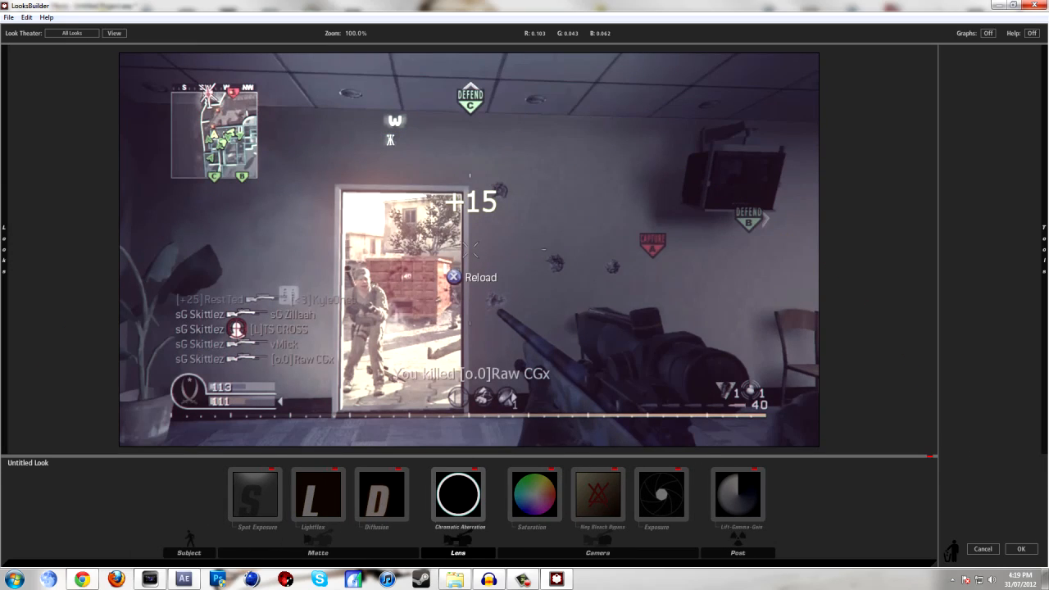
{"action": "left_click", "coordinate": [255, 494]}
{"action": "scroll", "coordinate": [468, 250], "scroll_direction": "down", "scroll_amount": 5}
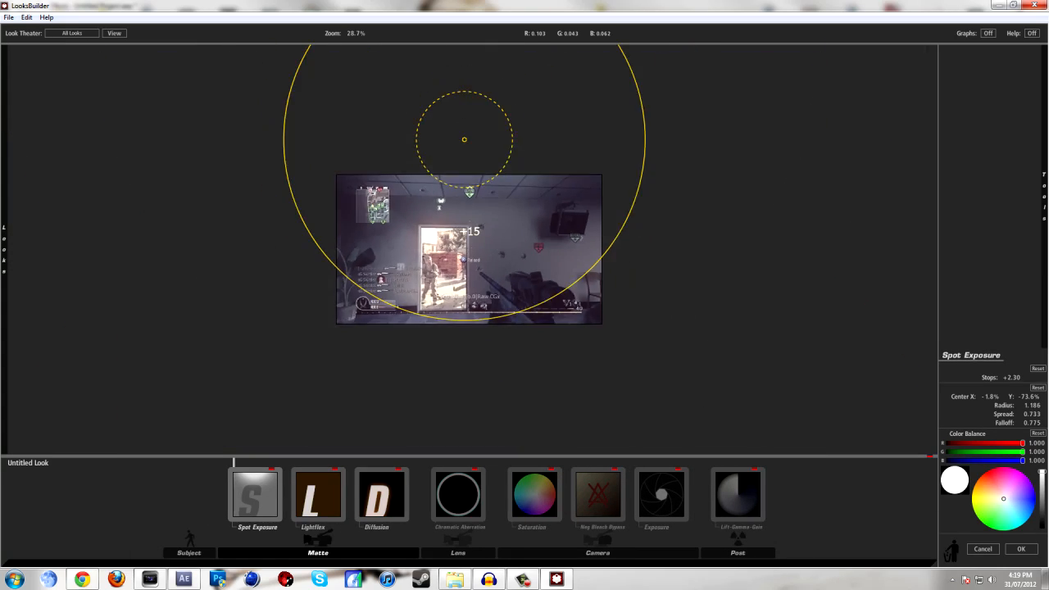
{"action": "left_click_drag", "start_coordinate": [571, 255], "coordinate": [521, 221]}
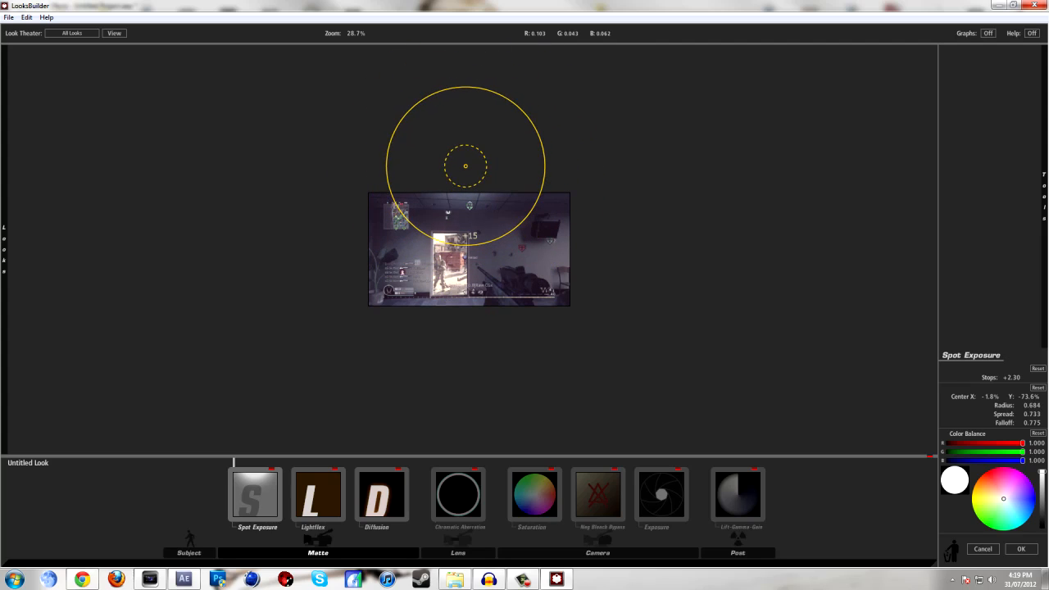
{"action": "left_click", "coordinate": [1021, 548]}
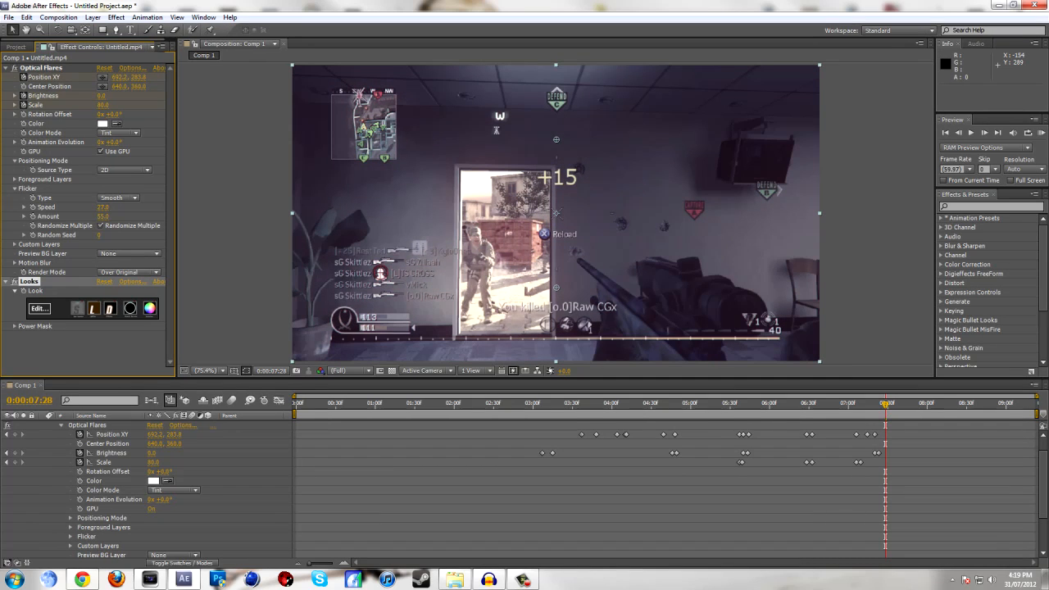
{"action": "left_click_drag", "start_coordinate": [885, 404], "coordinate": [727, 404]}
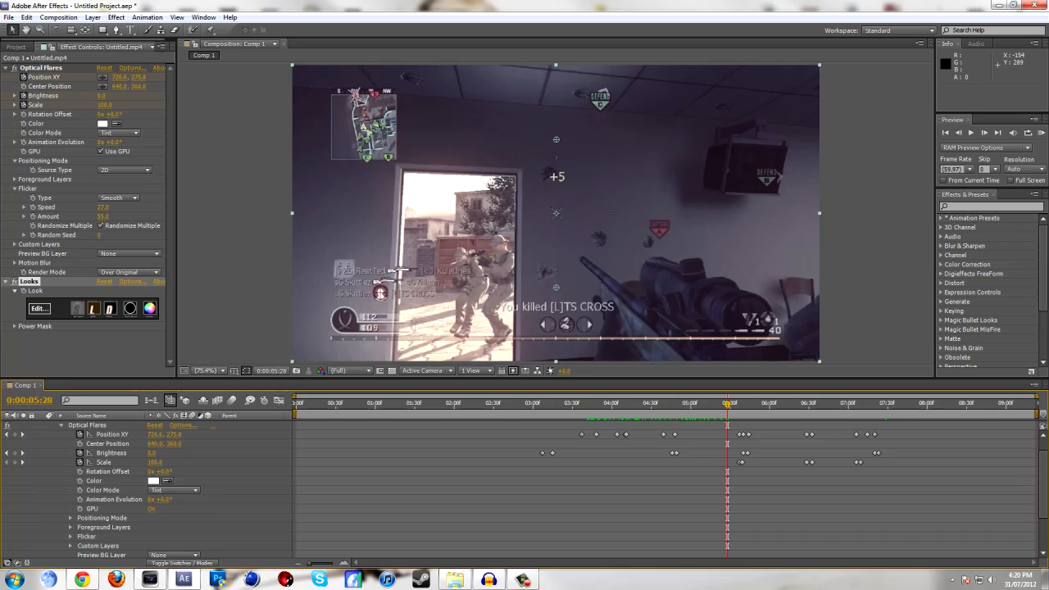